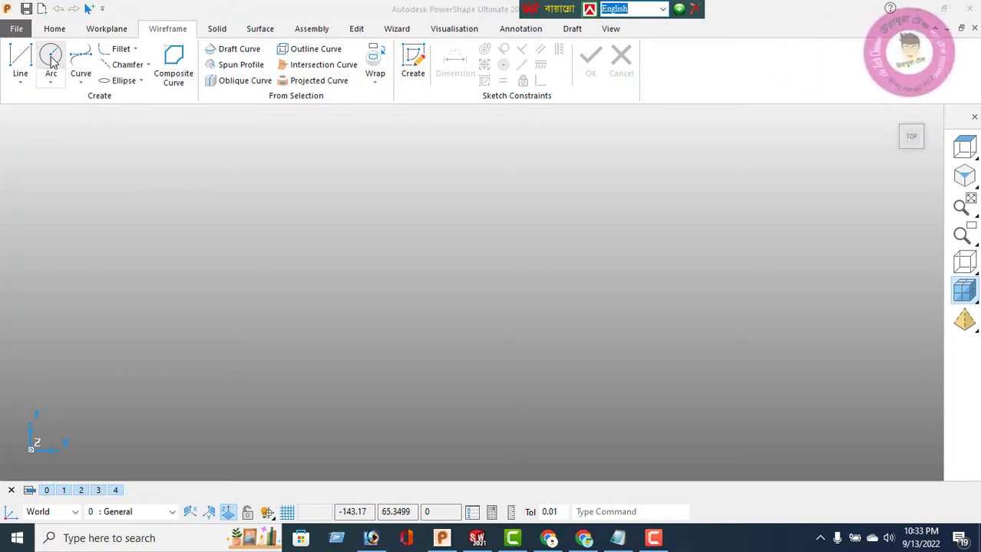
# - Place a full circle of radius 10 near the middle of the workspace, centred at X -6, Y 1
pyautogui.click(51, 56)
pyautogui.click(52, 59)
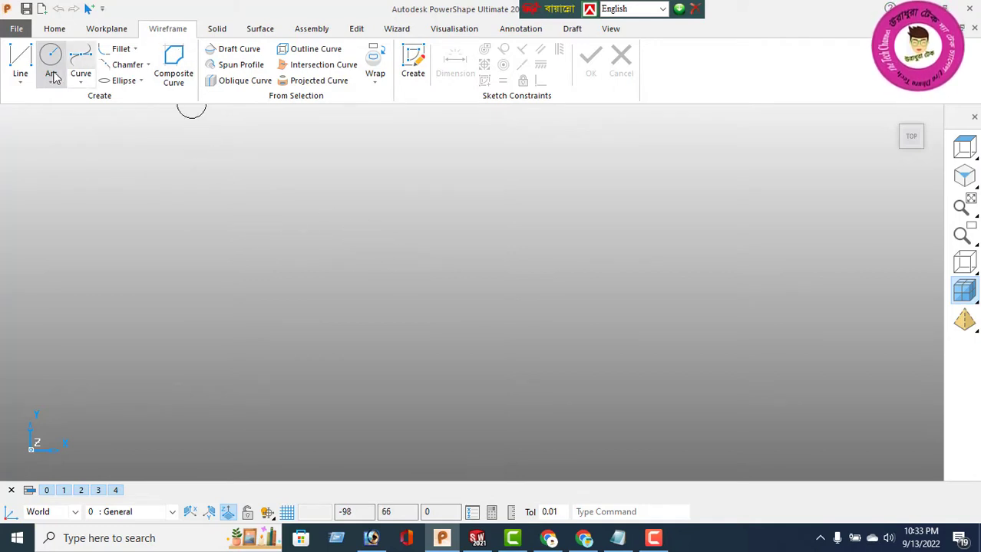
pyautogui.click(454, 290)
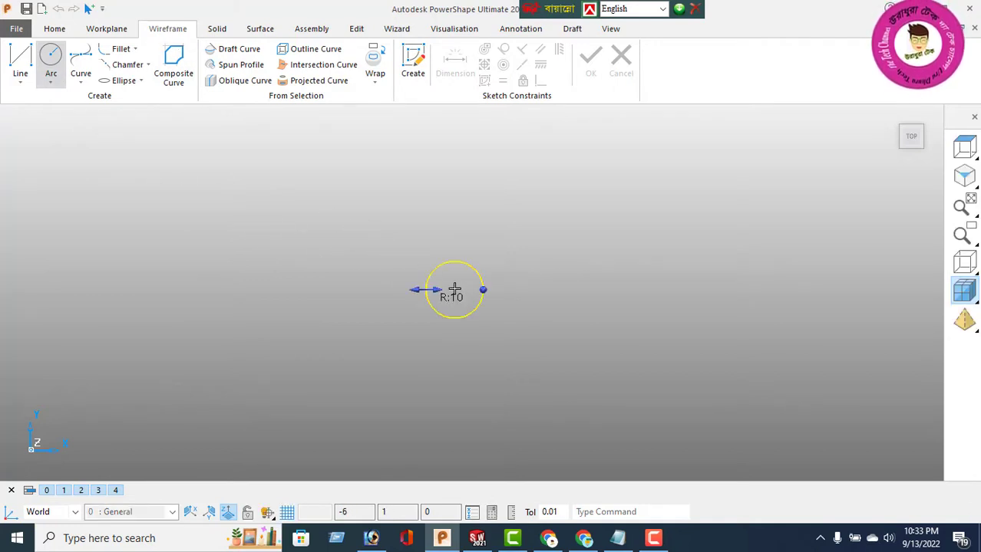
pyautogui.rightClick(530, 190)
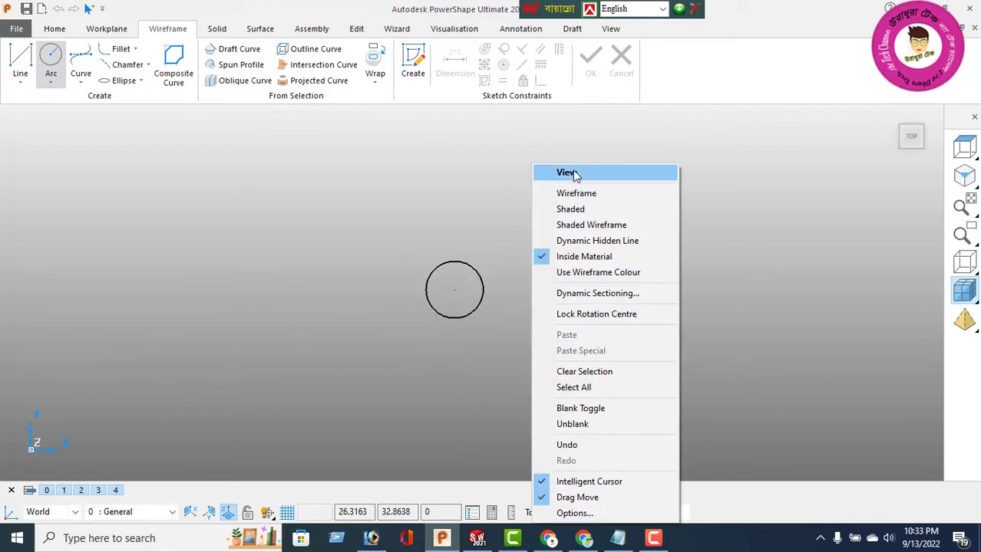
pyautogui.click(573, 173)
# - Define the circle by diameter instead of radius and set its diameter to 75
pyautogui.click(475, 271)
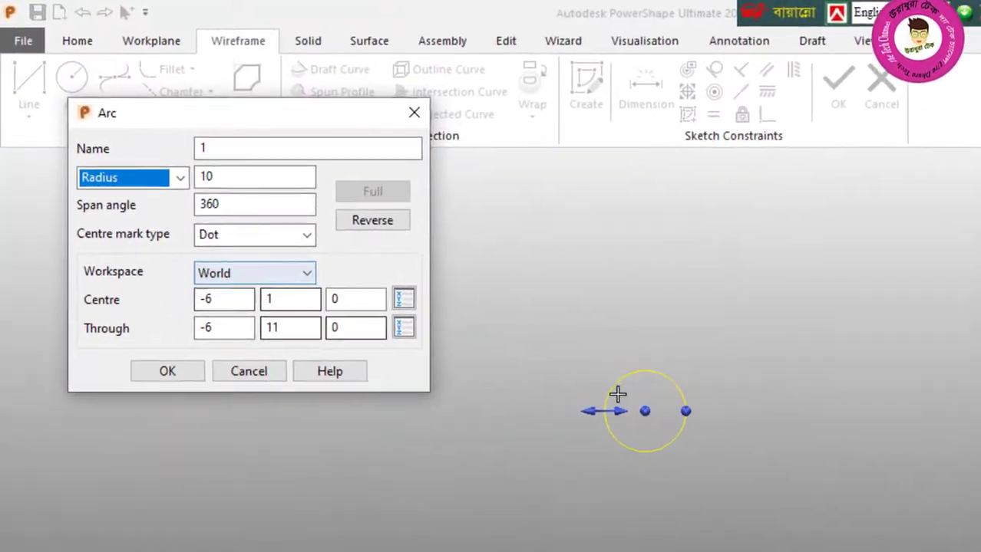
pyautogui.click(180, 178)
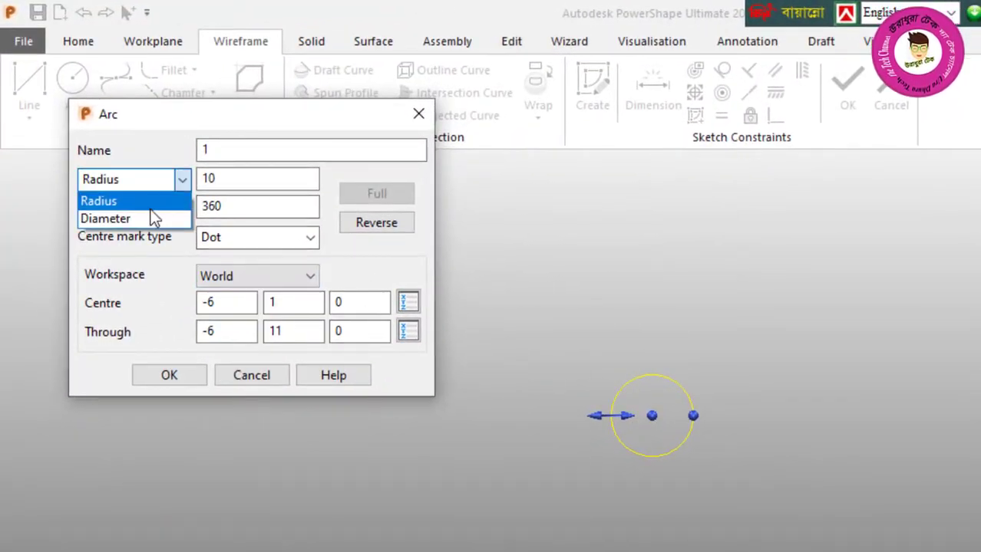
pyautogui.click(150, 218)
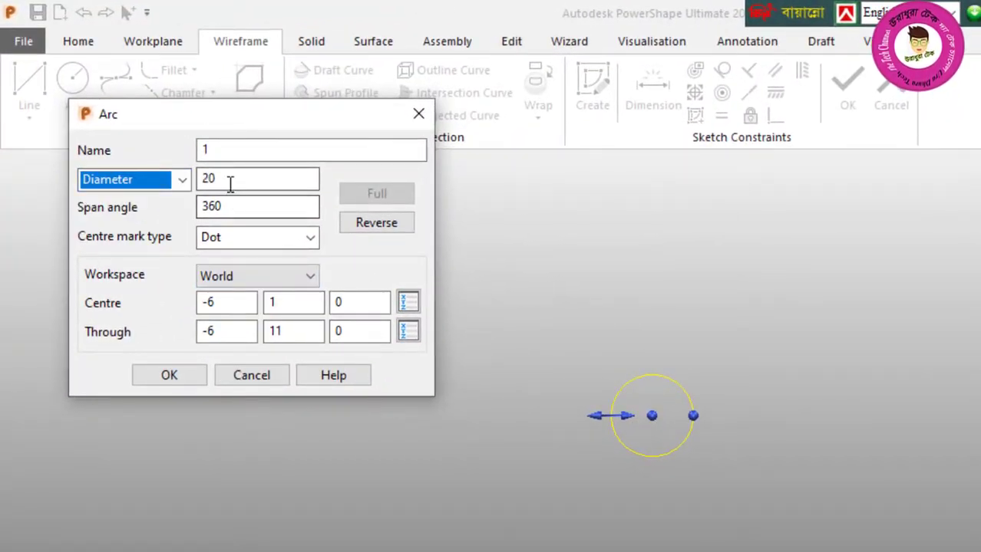
pyautogui.moveTo(230, 180); pyautogui.dragTo(201, 196)
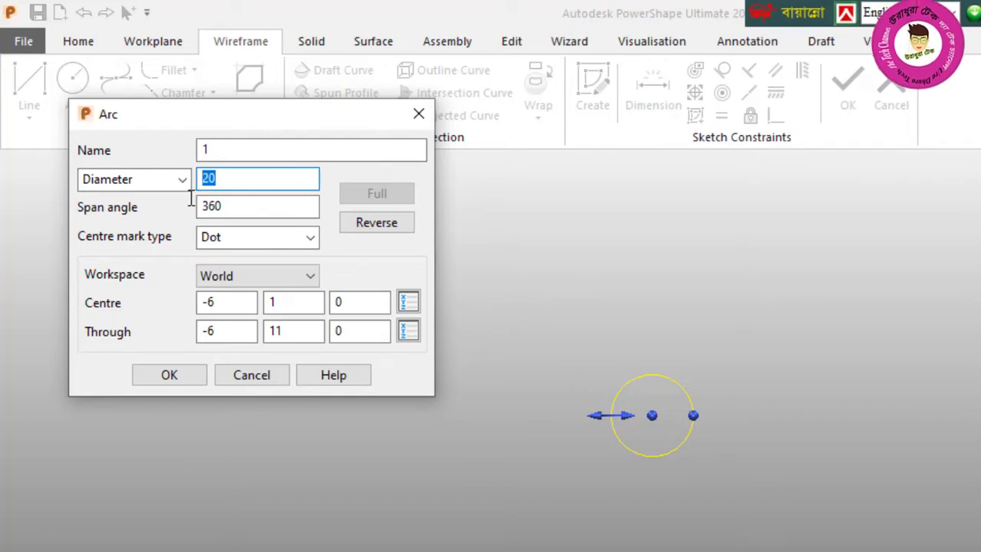
pyautogui.write('75')
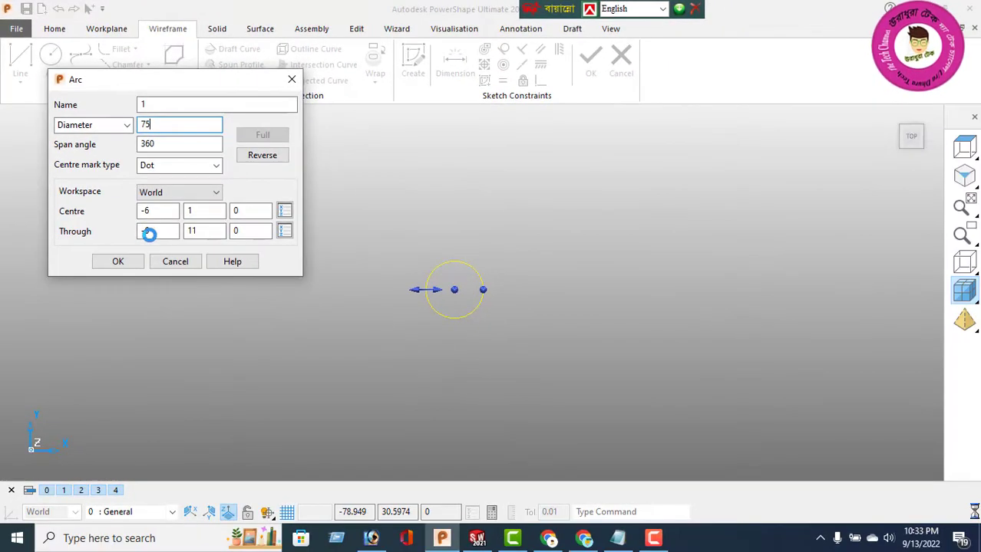
pyautogui.press('Return')
pyautogui.click(117, 263)
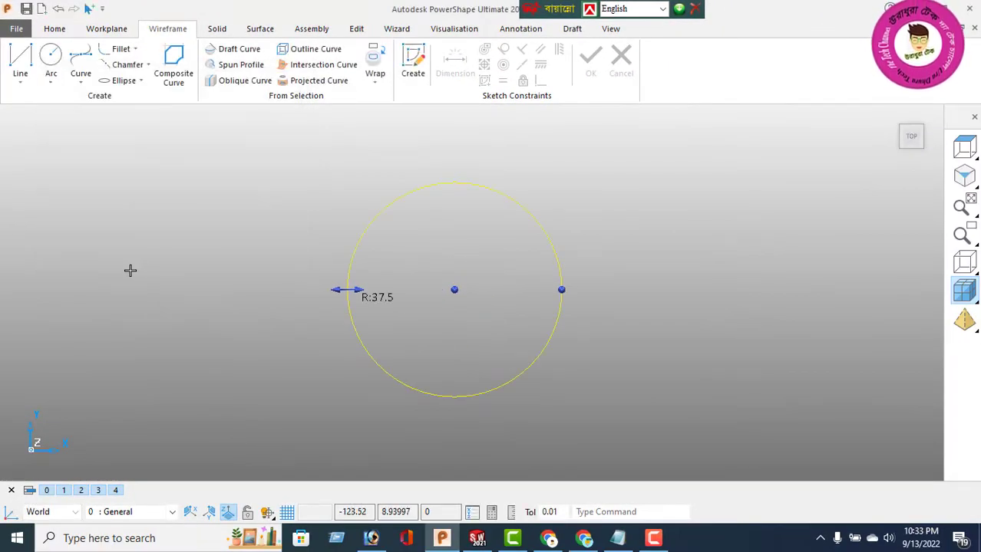
# - Offset one copy of the 75 diameter circle inward by a distance of 20
pyautogui.click(356, 29)
pyautogui.click(176, 67)
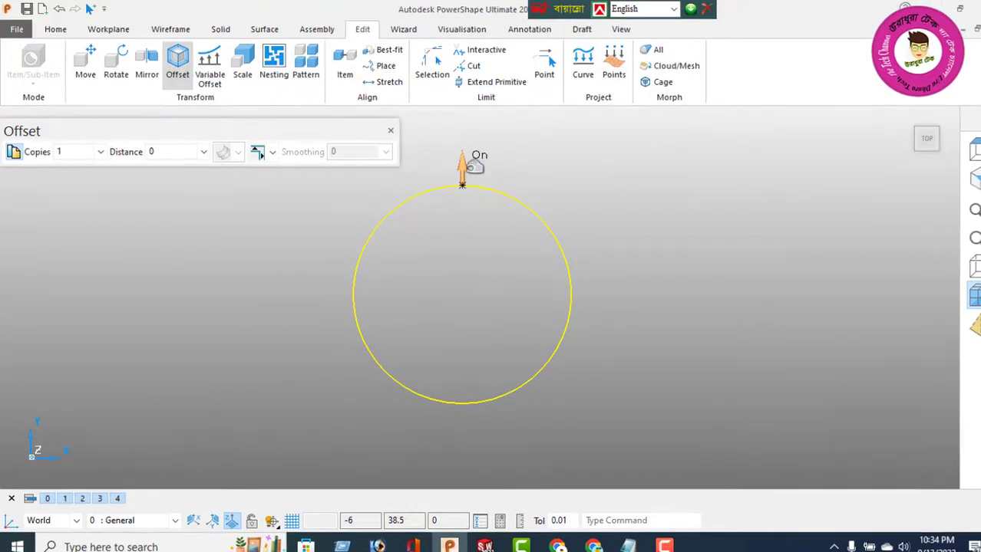
pyautogui.click(462, 165)
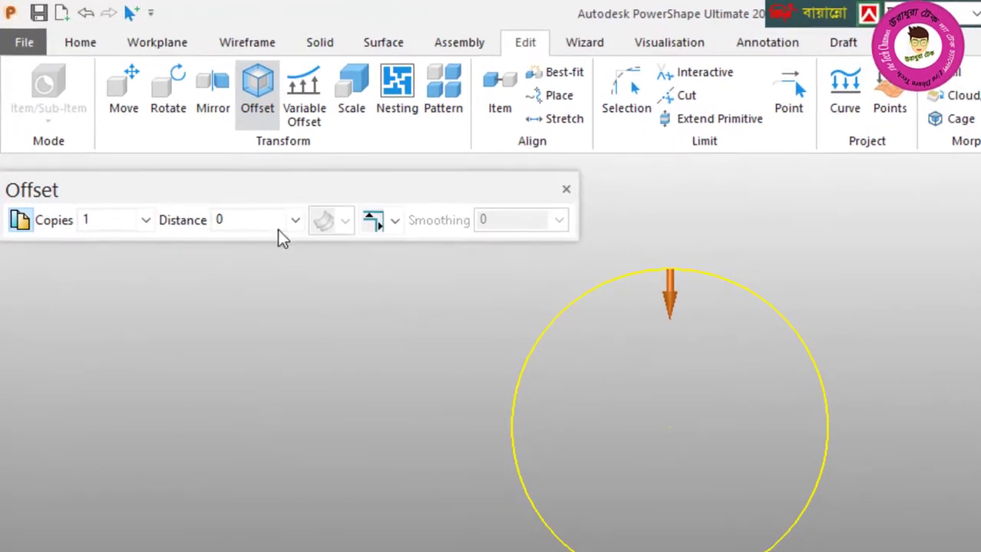
pyautogui.click(163, 154)
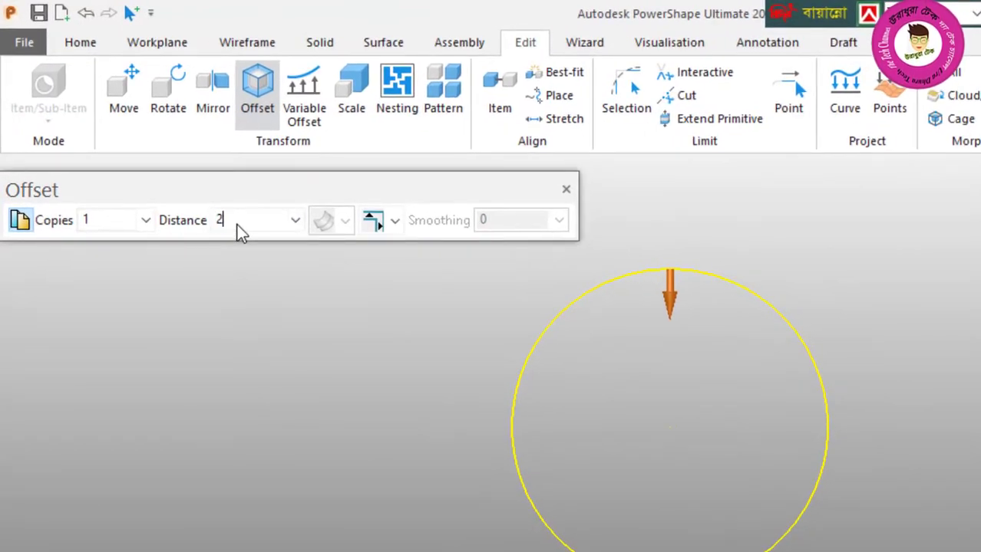
pyautogui.write('20')
pyautogui.press('Return')
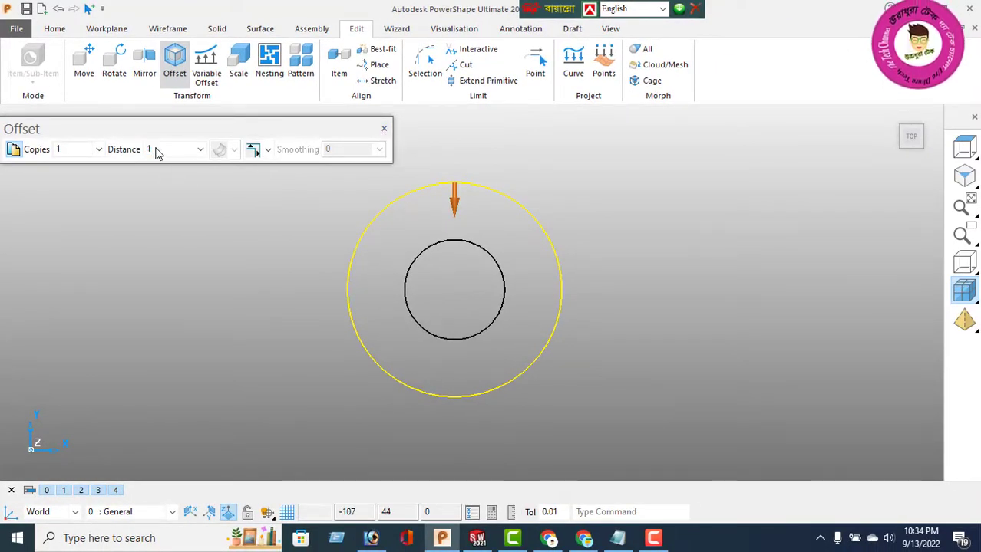
# - Offset another copy of the outer circle inward by 10, finish the Offset command and clear the selection
pyautogui.write('10')
pyautogui.press('Return')
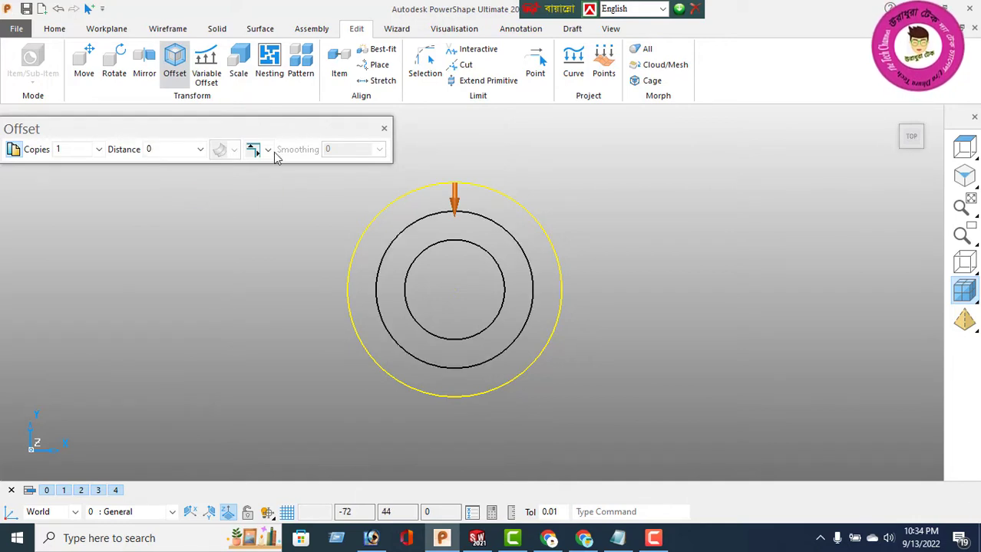
pyautogui.click(384, 132)
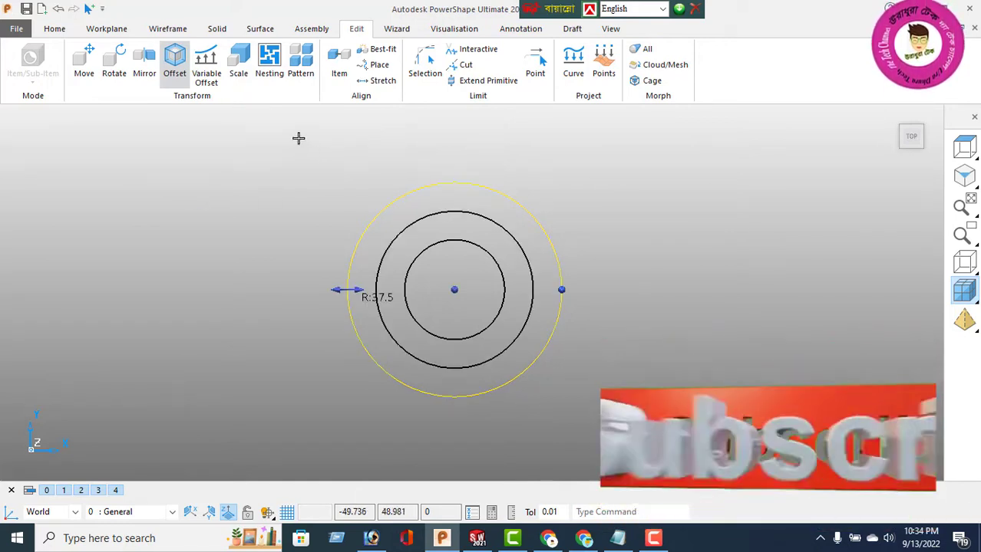
pyautogui.rightClick(297, 138)
pyautogui.click(334, 149)
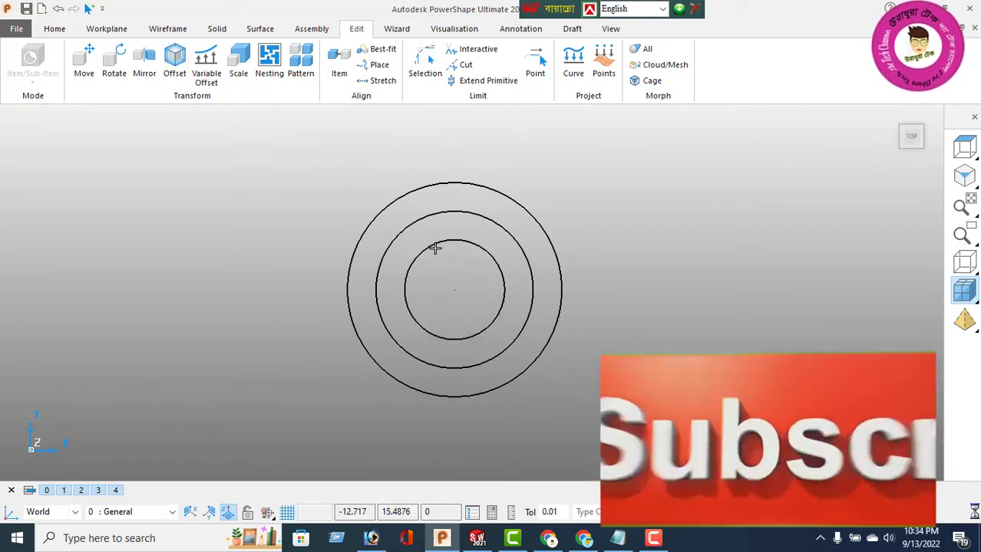
# - Add a full circle of radius 10 centred on the uppermost point of the middle circle
pyautogui.click(434, 251)
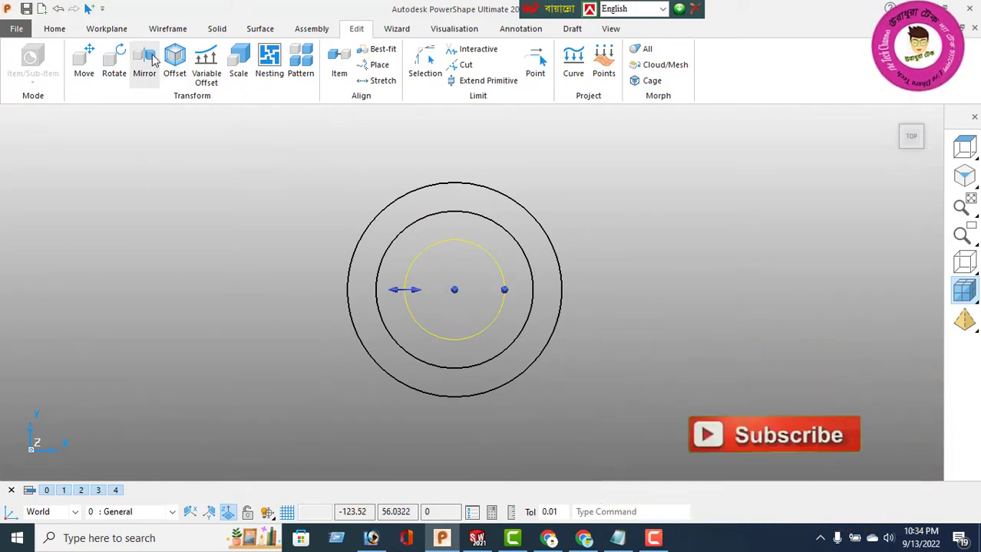
pyautogui.click(168, 29)
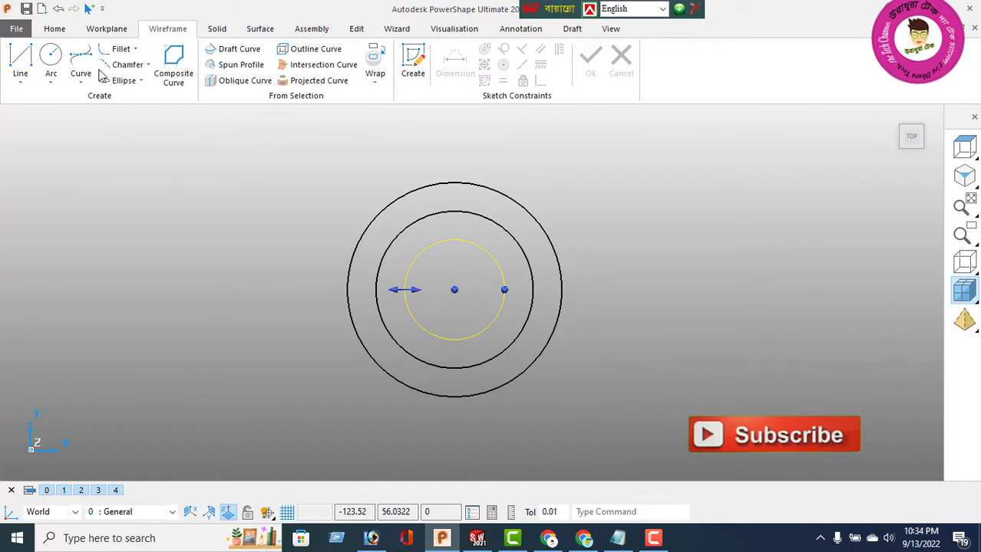
pyautogui.click(50, 57)
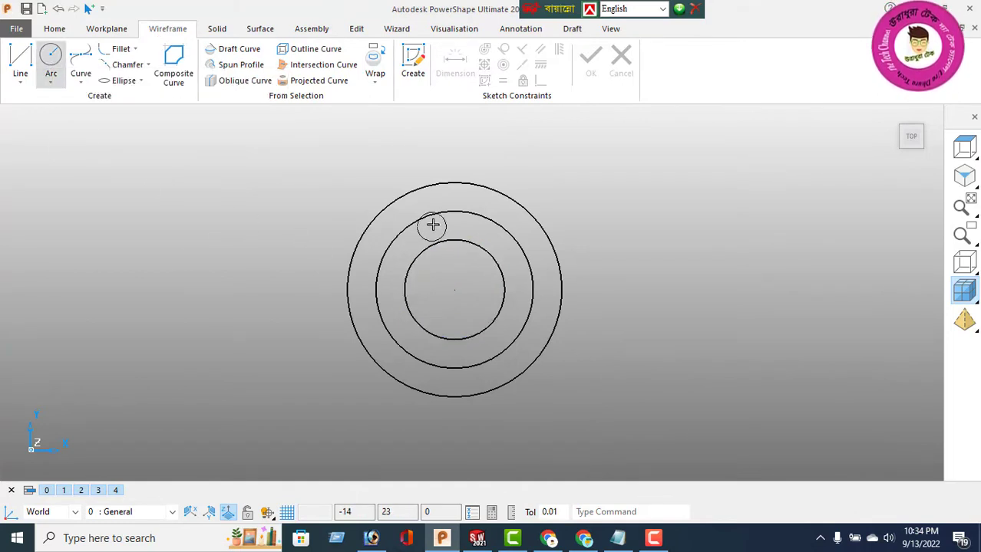
pyautogui.click(455, 211)
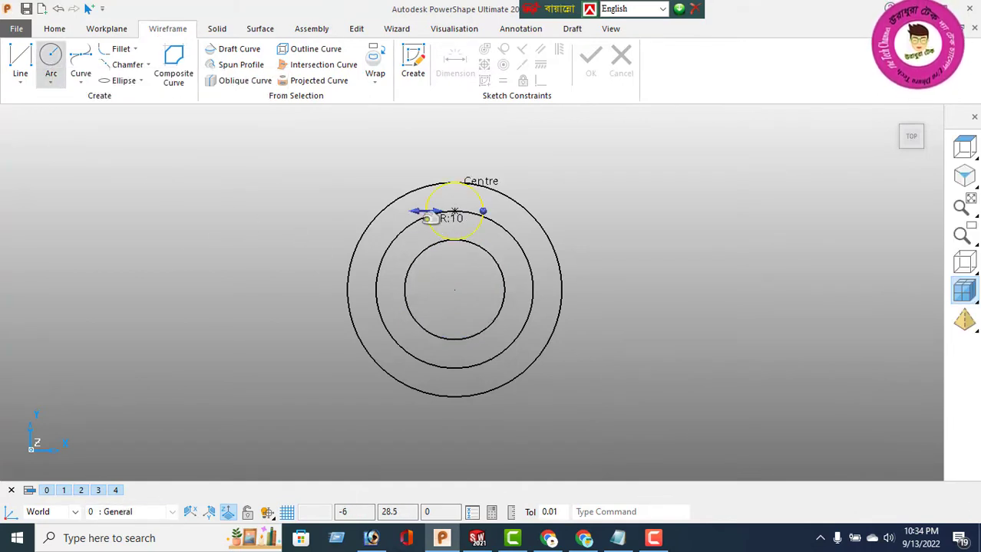
pyautogui.rightClick(263, 158)
pyautogui.click(311, 165)
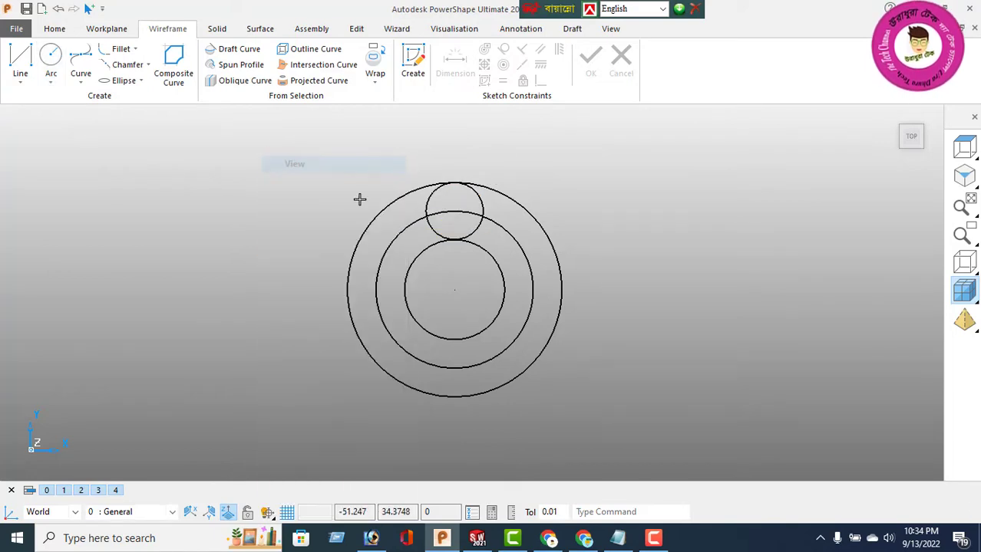
# - Set the radius of the small circle on the middle ring to 6
pyautogui.doubleClick(431, 194)
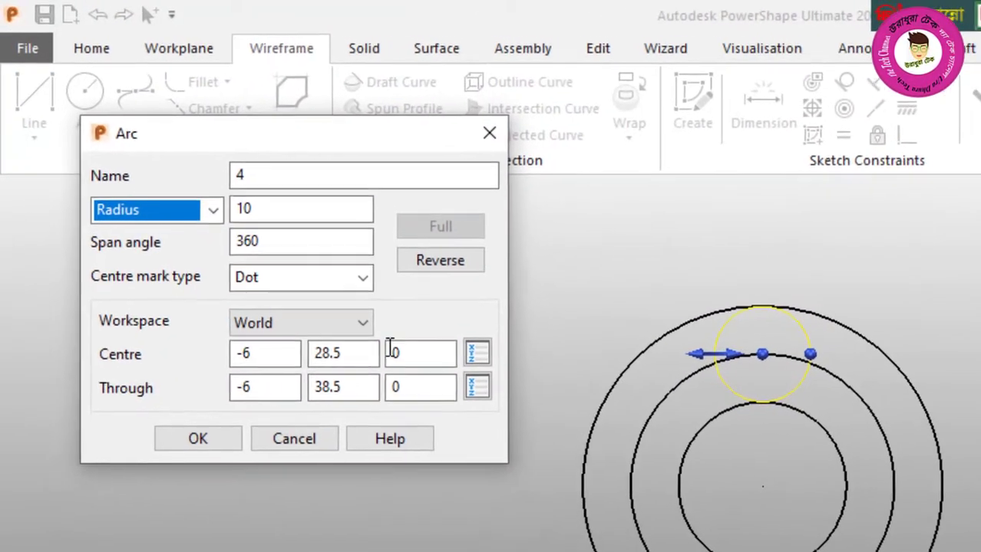
pyautogui.doubleClick(241, 209)
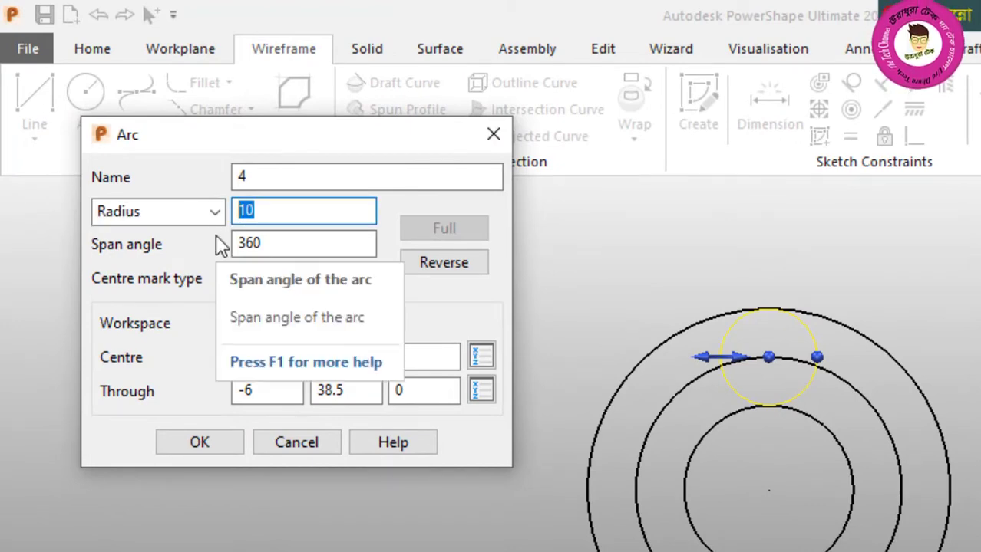
pyautogui.write('6')
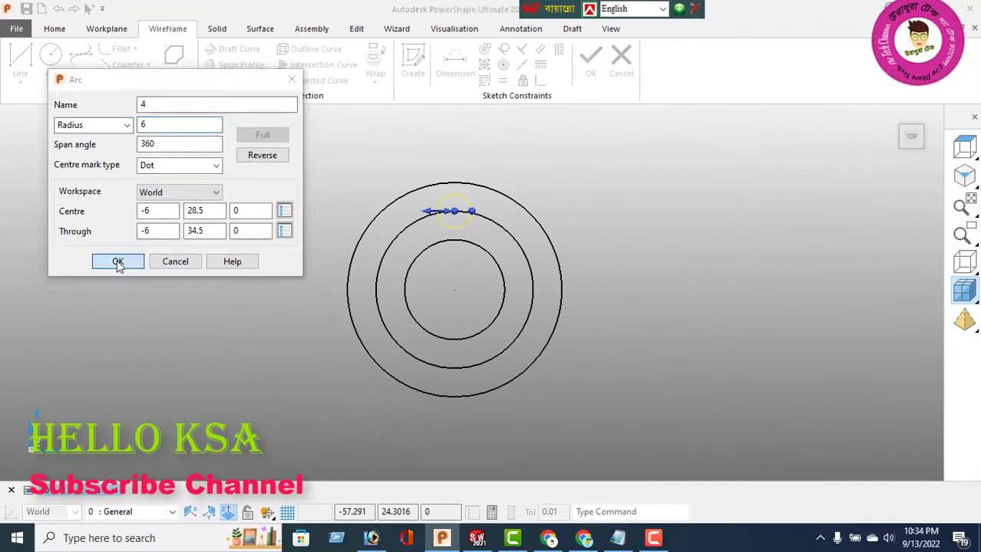
pyautogui.click(117, 263)
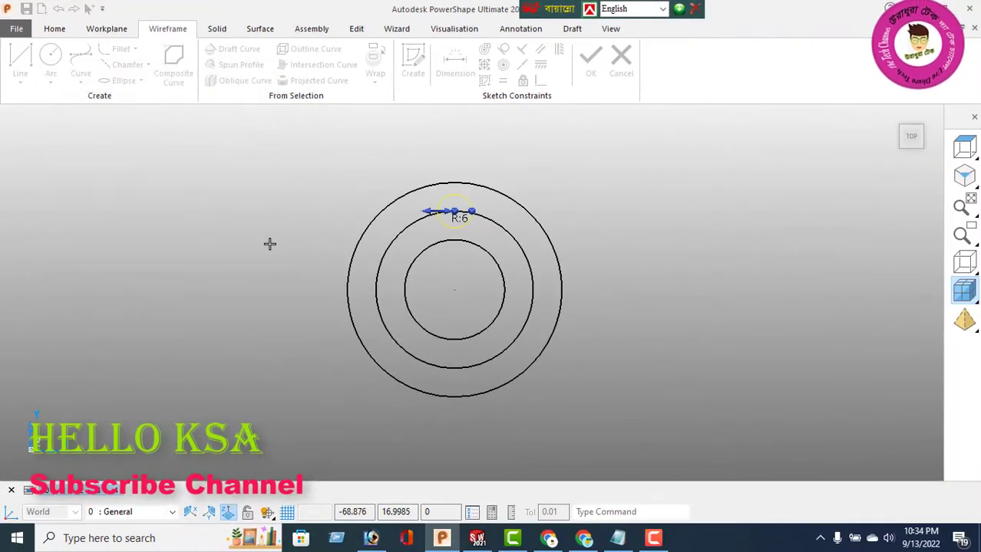
# - Create a single workplane at the common centre of the concentric circles
pyautogui.click(108, 30)
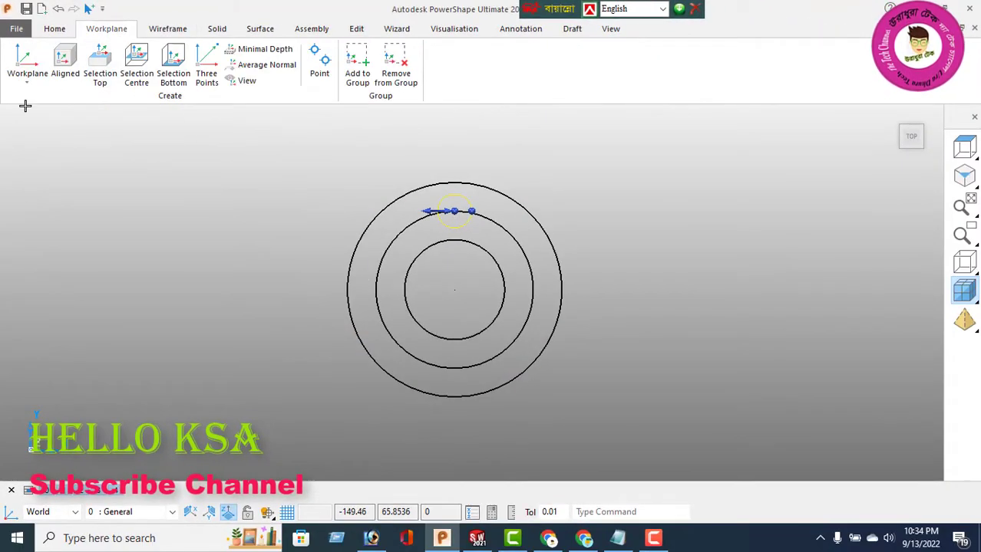
pyautogui.click(27, 77)
pyautogui.click(45, 109)
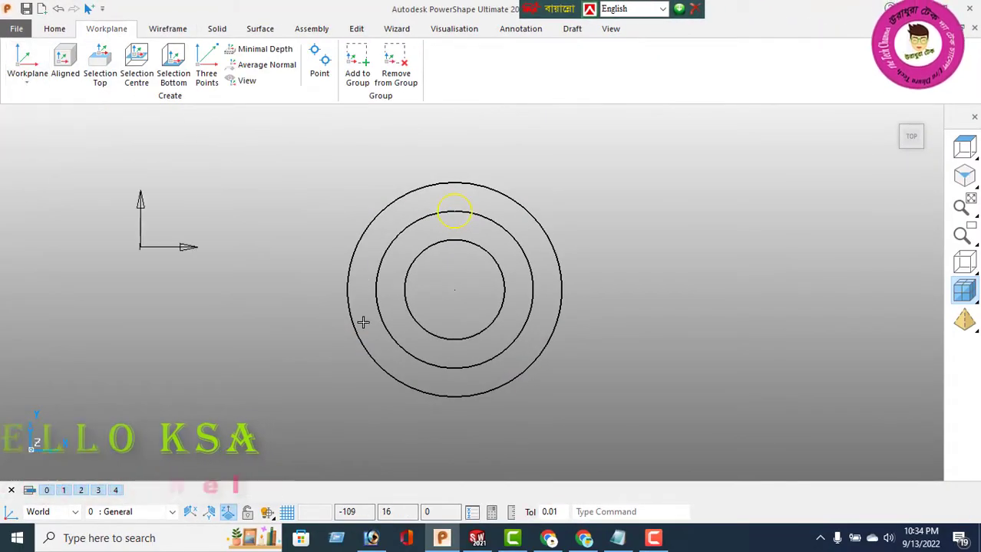
pyautogui.click(455, 290)
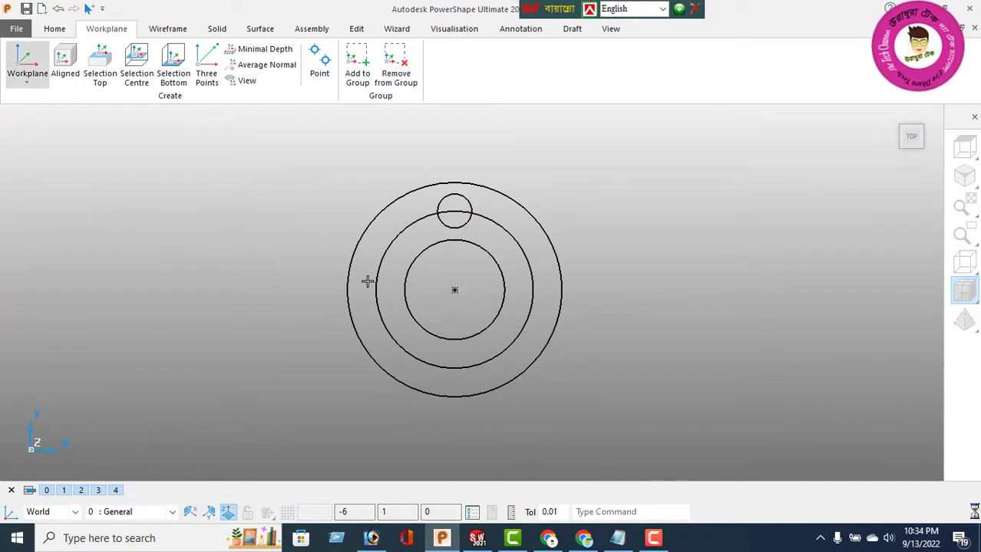
pyautogui.rightClick(265, 224)
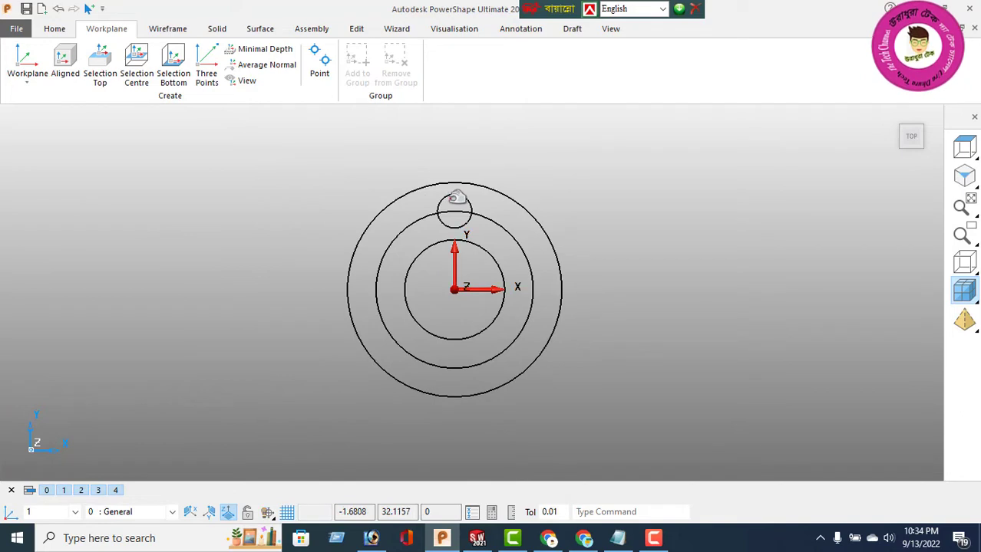
# - Pattern the radius 6 circle around the workplane origin as a circular pattern with 8 elements
pyautogui.click(455, 198)
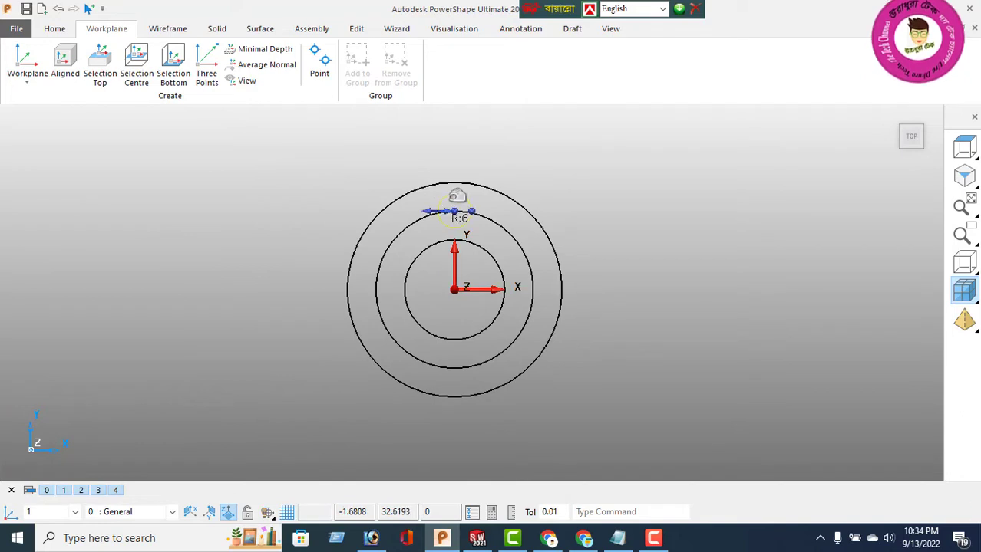
pyautogui.click(356, 29)
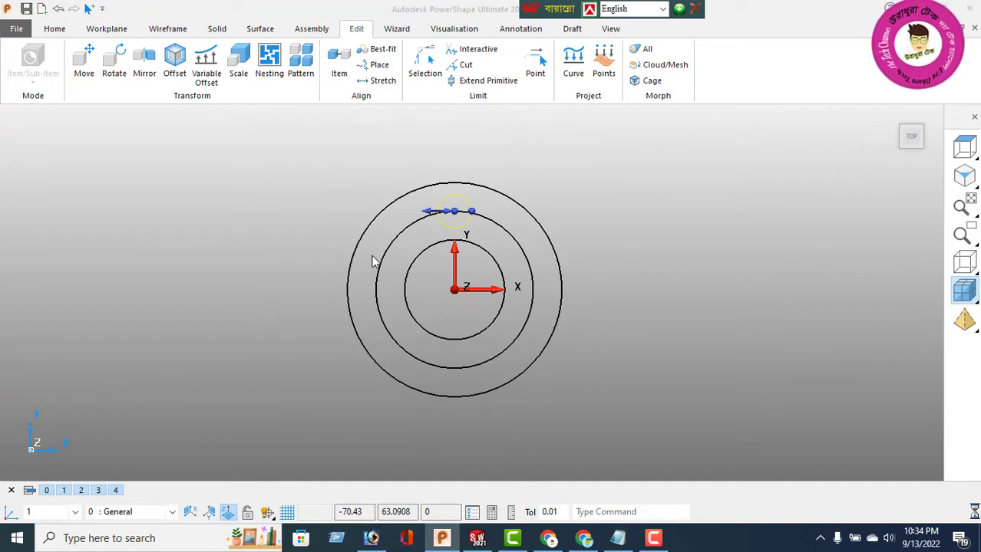
pyautogui.click(300, 61)
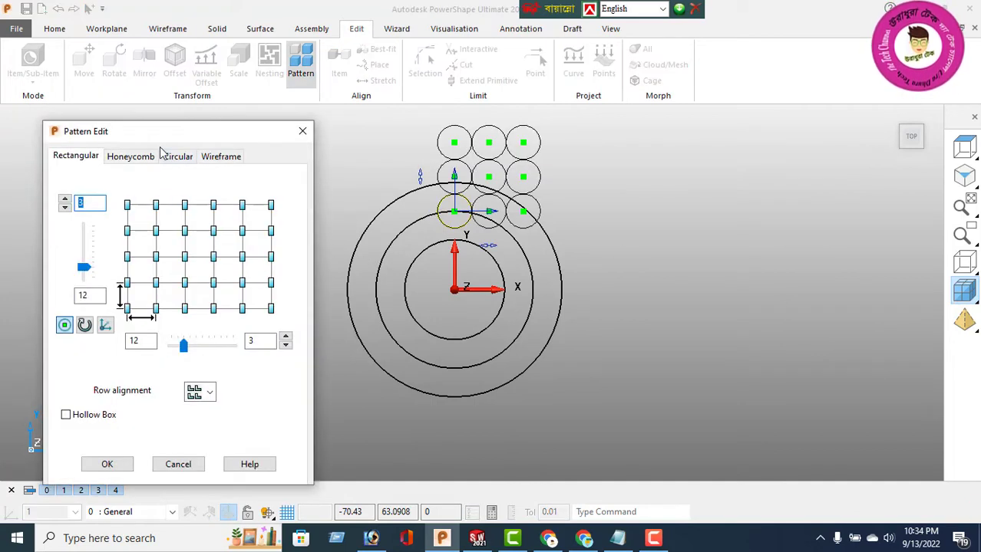
pyautogui.click(177, 157)
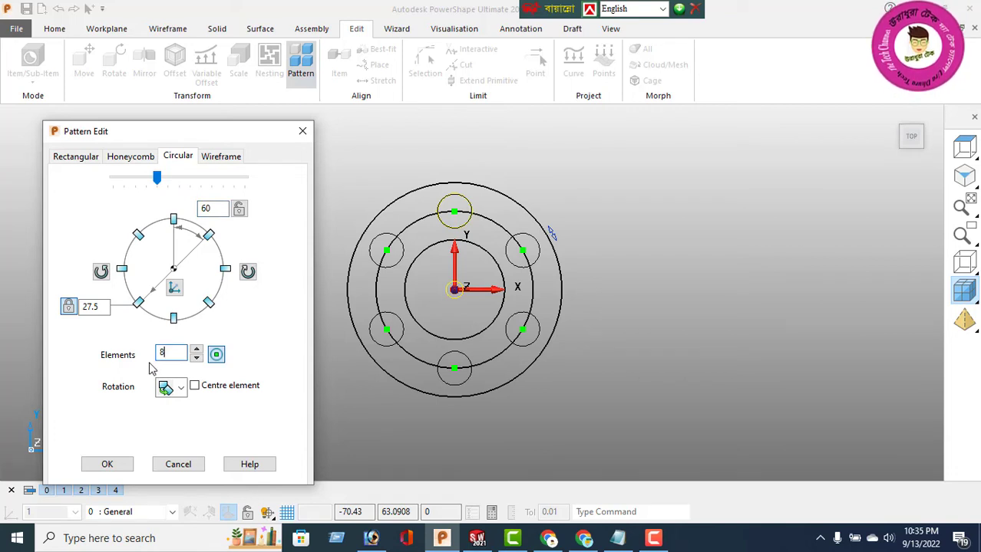
pyautogui.press('Return')
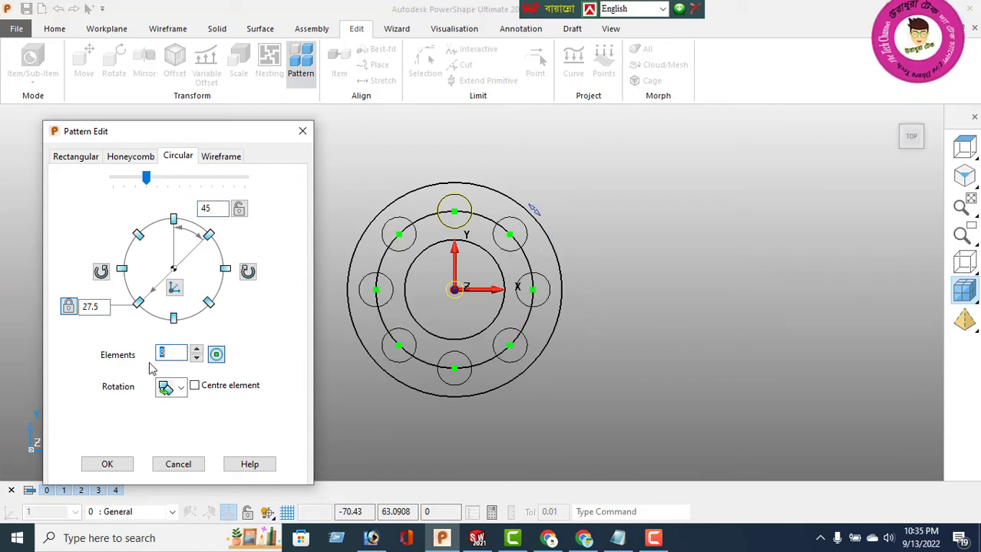
pyautogui.click(107, 465)
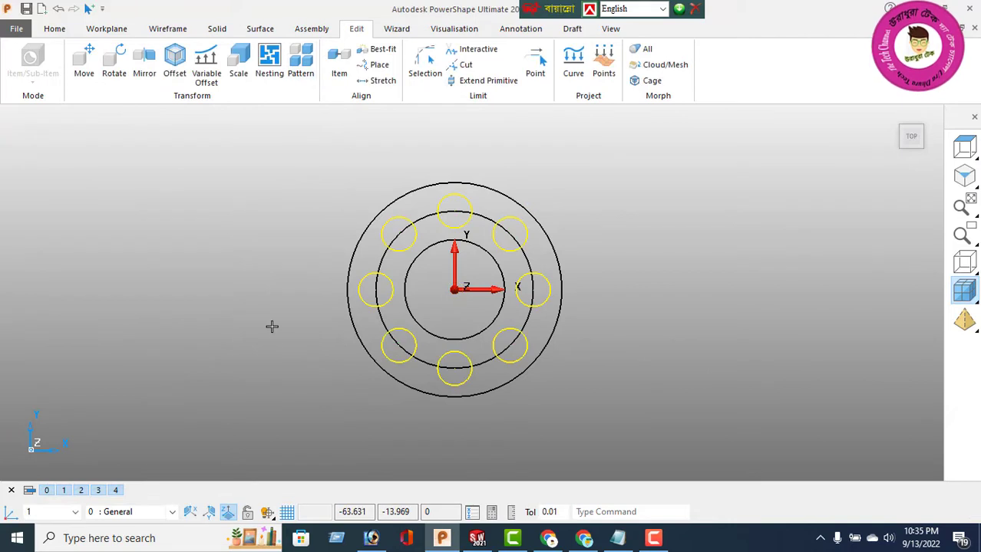
# - Delete the middle circle and extrude the radius 37.5 outer circle with a direction 1 length of -15
pyautogui.rightClick(239, 198)
pyautogui.click(273, 175)
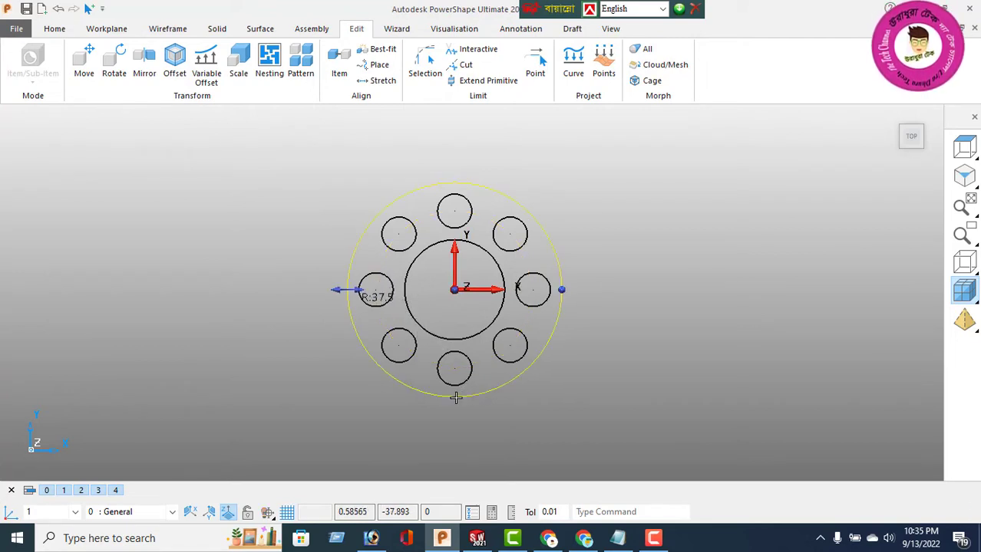
pyautogui.click(217, 29)
pyautogui.click(66, 69)
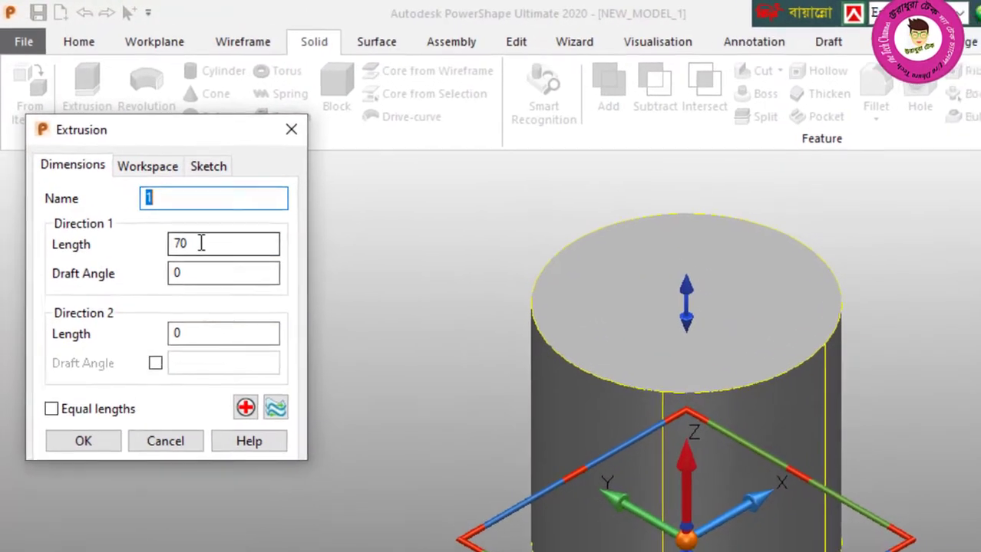
pyautogui.doubleClick(154, 189)
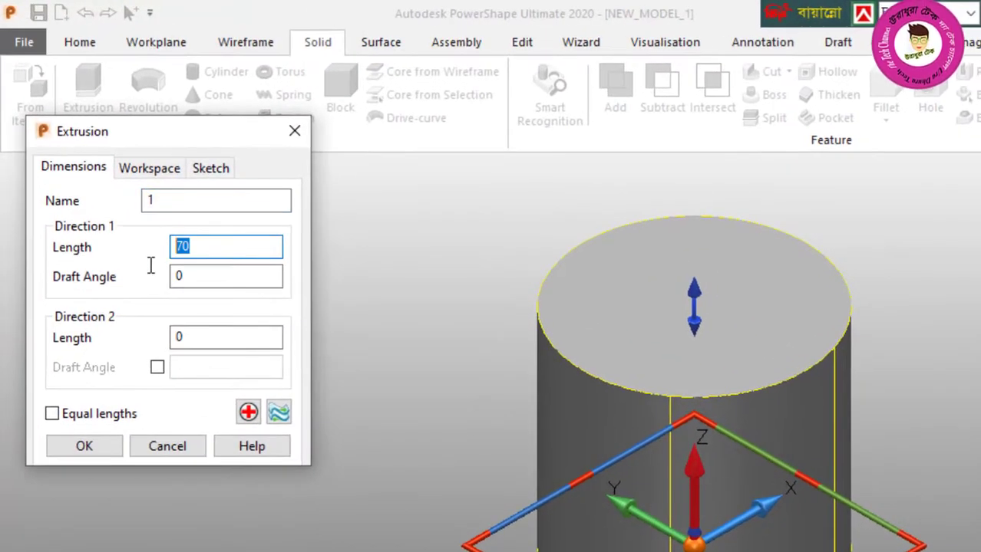
pyautogui.write('-15')
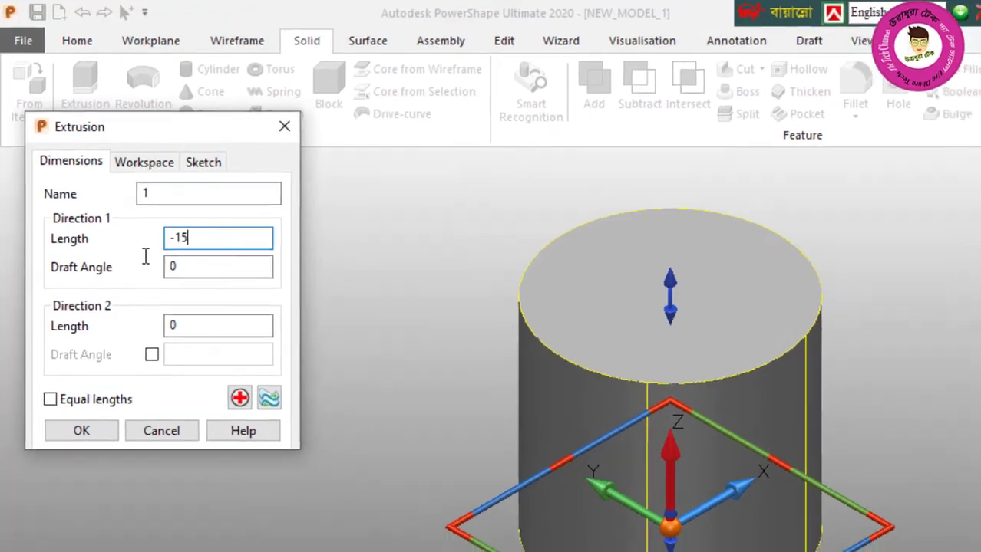
pyautogui.press('Return')
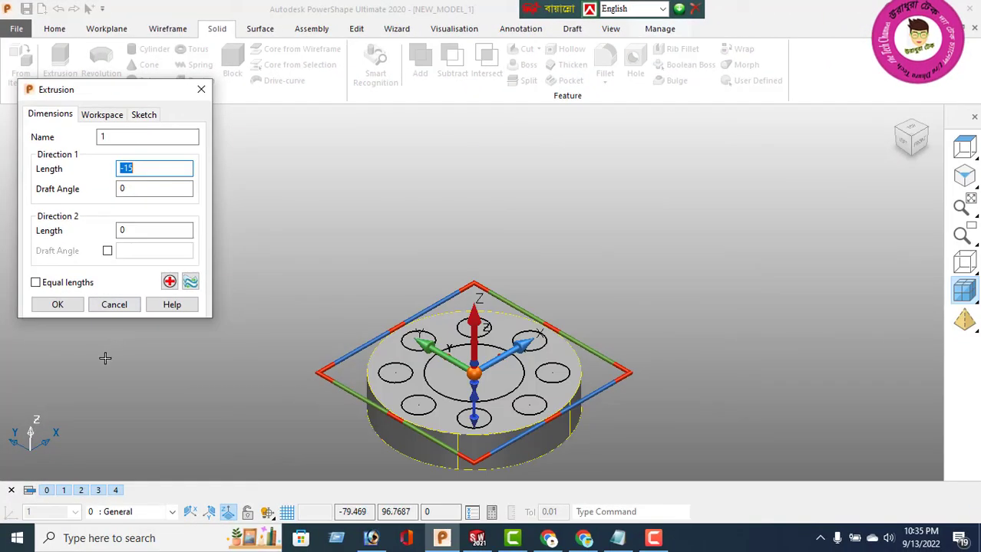
pyautogui.click(57, 306)
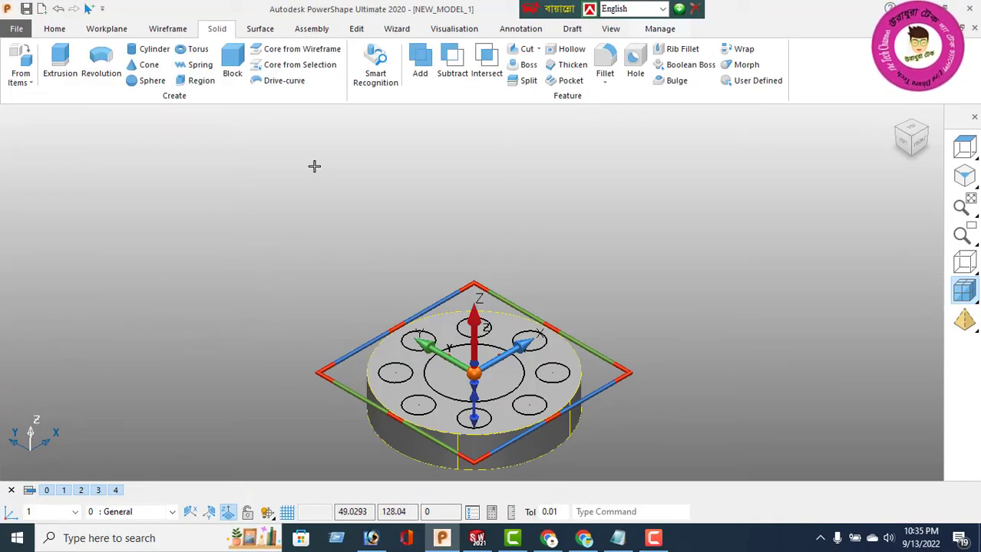
# - Cut the eight small circles into the disc as blind holes with a depth of 8
pyautogui.rightClick(313, 166)
pyautogui.click(341, 307)
pyautogui.click(421, 333)
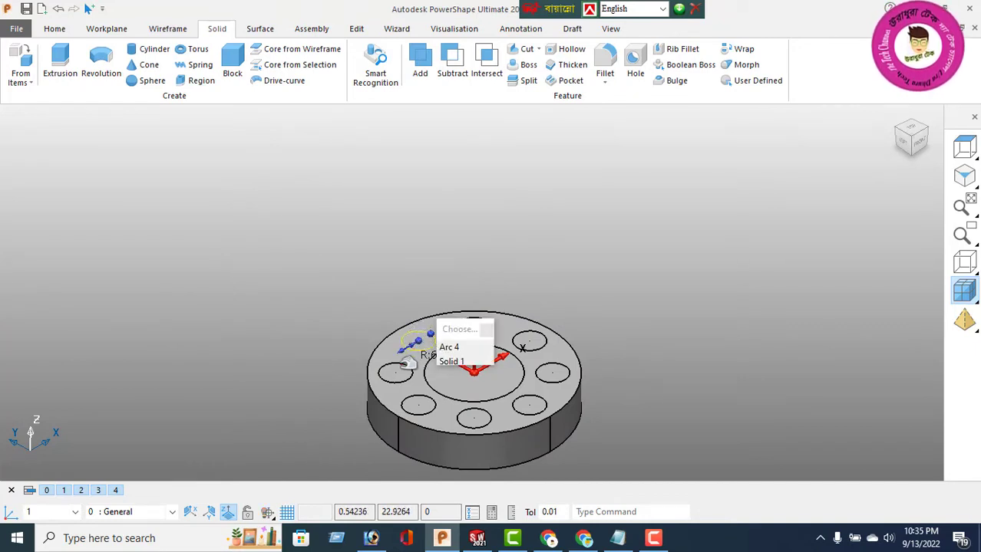
pyautogui.keyDown('shift'); pyautogui.click(407, 363); pyautogui.keyUp('shift')
pyautogui.keyDown('shift'); pyautogui.click(421, 408); pyautogui.keyUp('shift')
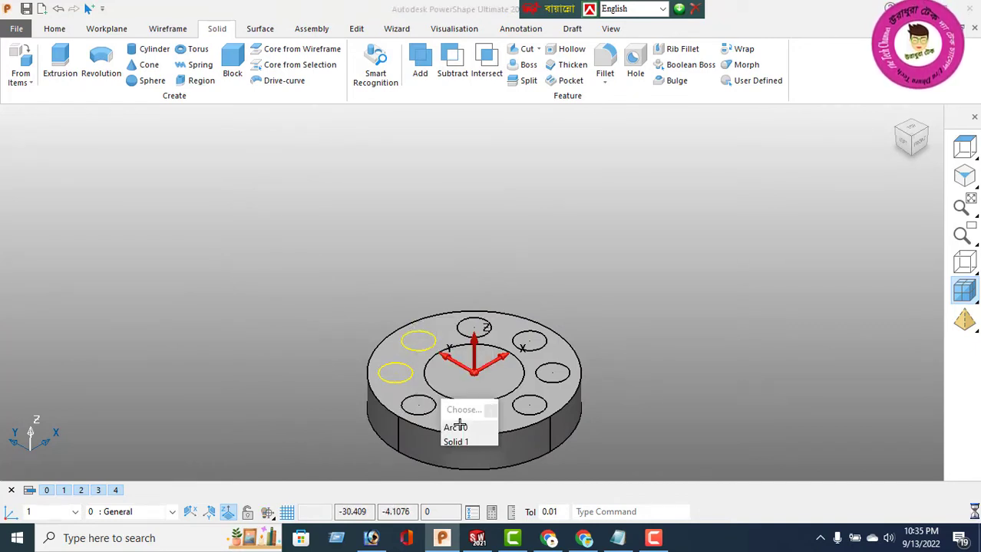
pyautogui.keyDown('shift'); pyautogui.click(526, 412); pyautogui.keyUp('shift')
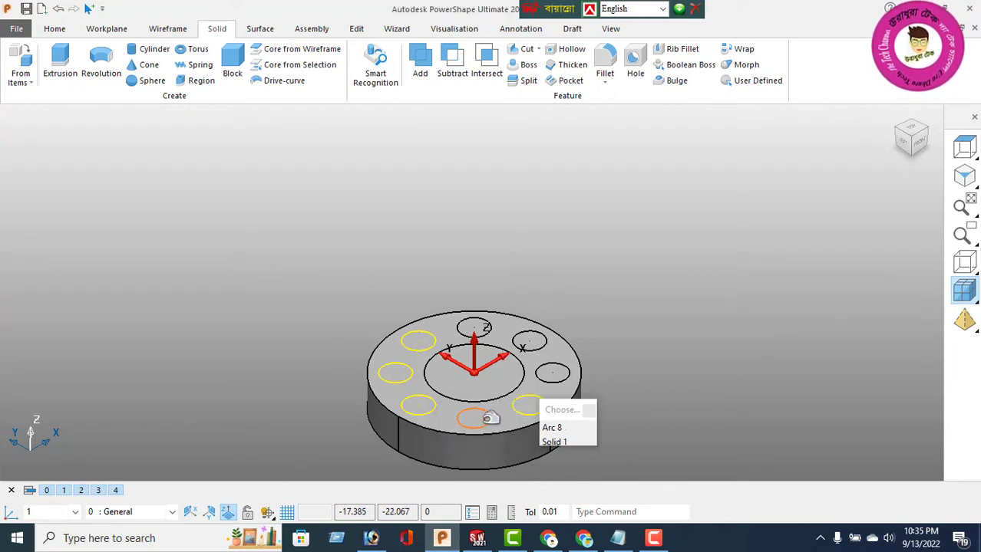
pyautogui.keyDown('shift'); pyautogui.click(485, 417); pyautogui.keyUp('shift')
pyautogui.keyDown('shift'); pyautogui.click(554, 378); pyautogui.keyUp('shift')
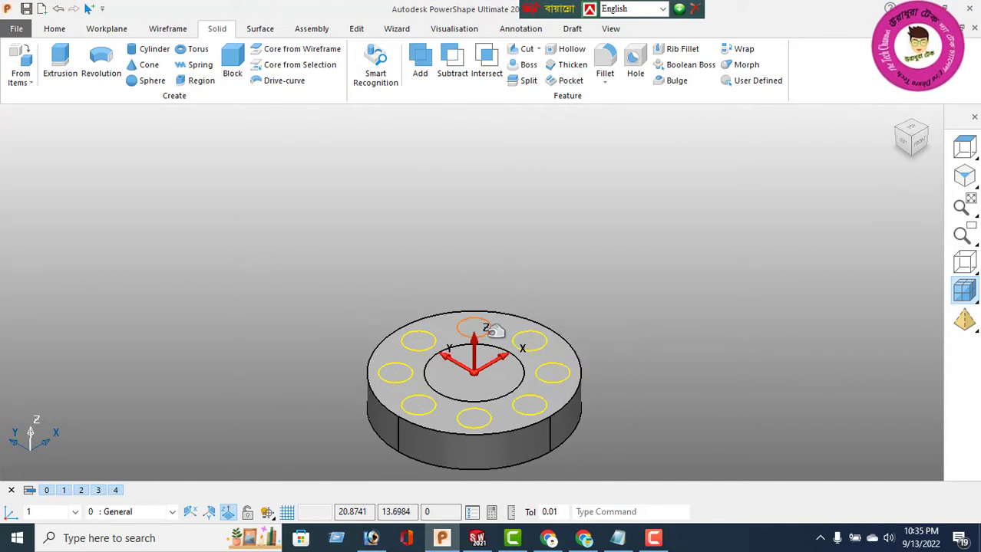
pyautogui.keyDown('shift'); pyautogui.click(469, 335); pyautogui.keyUp('shift')
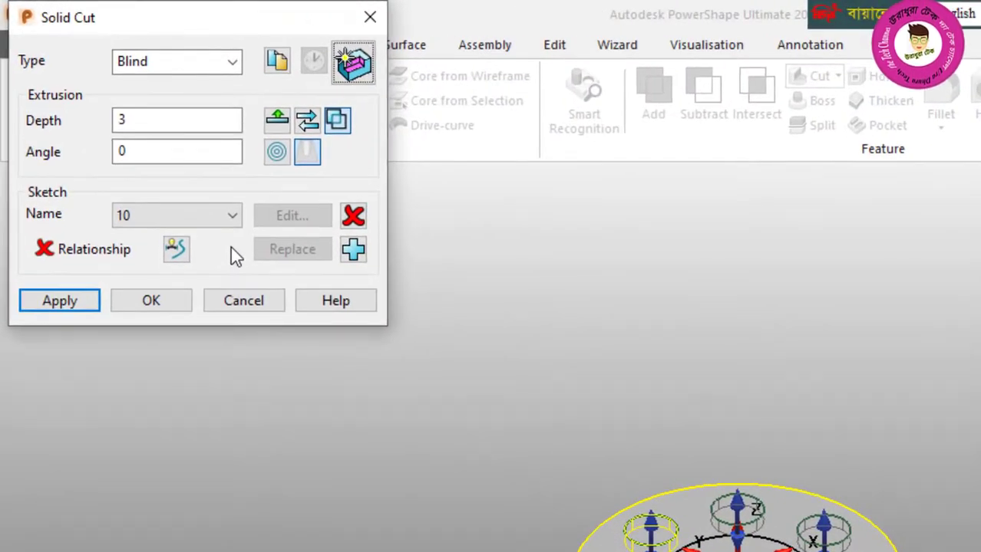
pyautogui.click(157, 125)
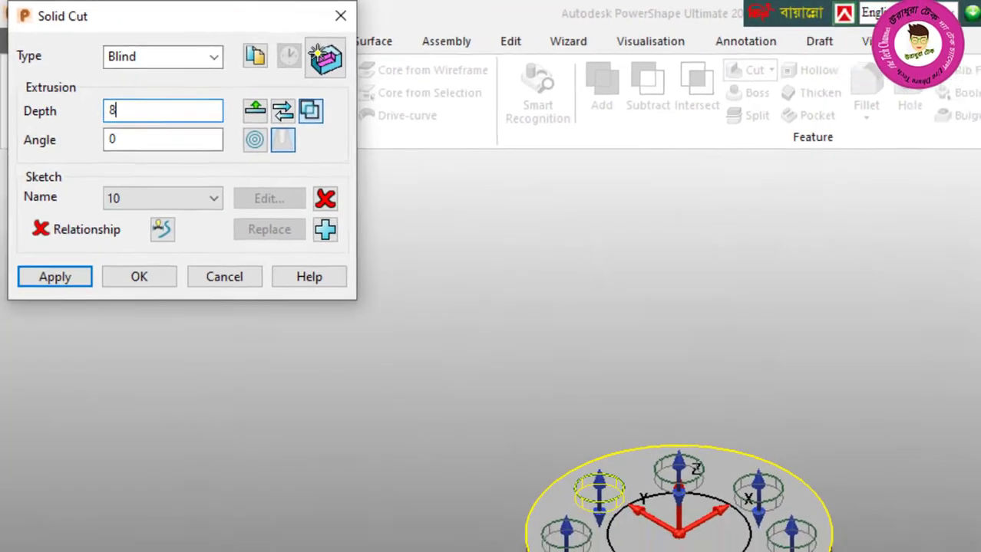
pyautogui.press('Return')
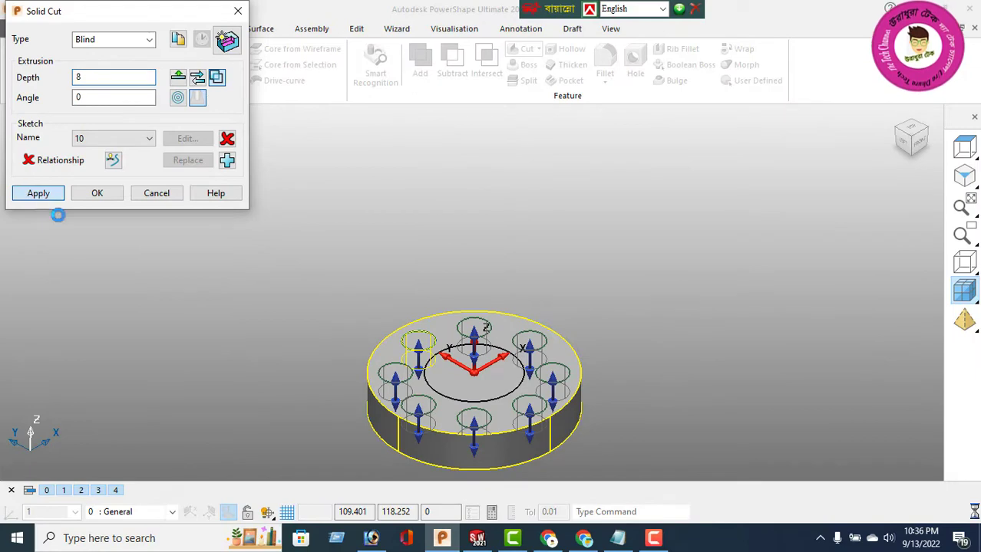
pyautogui.press('Return')
pyautogui.click(159, 195)
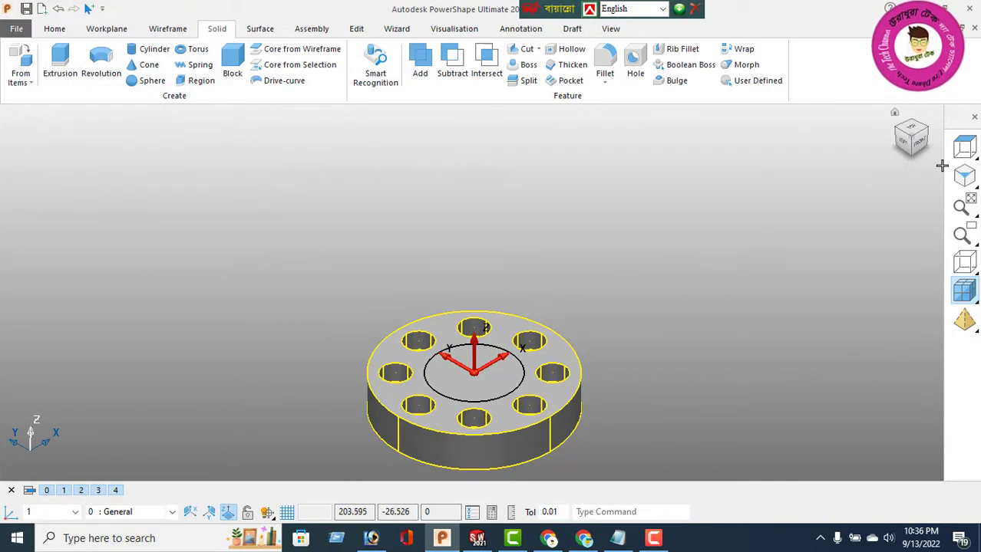
# - Add a full circle of radius 9 centred on the hole at the positive Y end of the disc
pyautogui.click(965, 146)
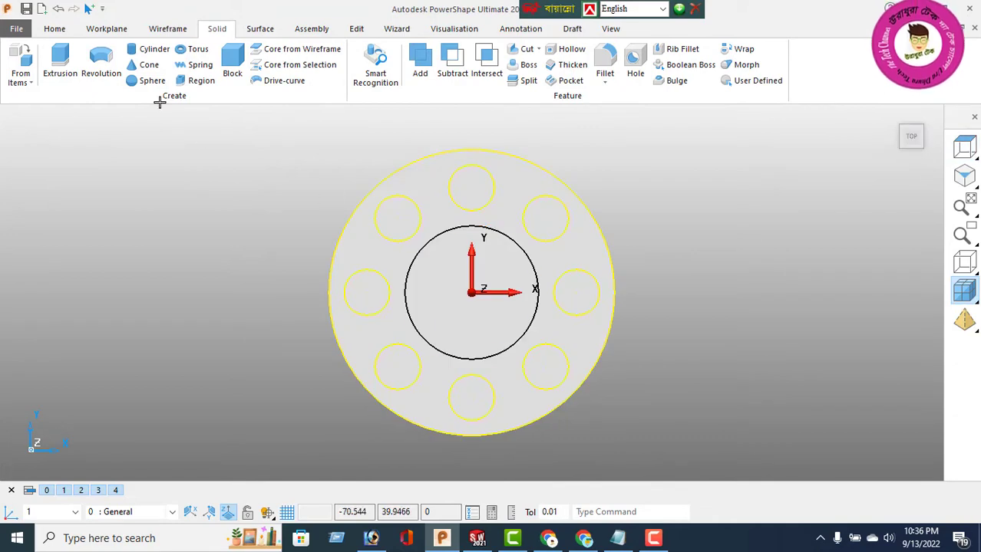
pyautogui.click(161, 29)
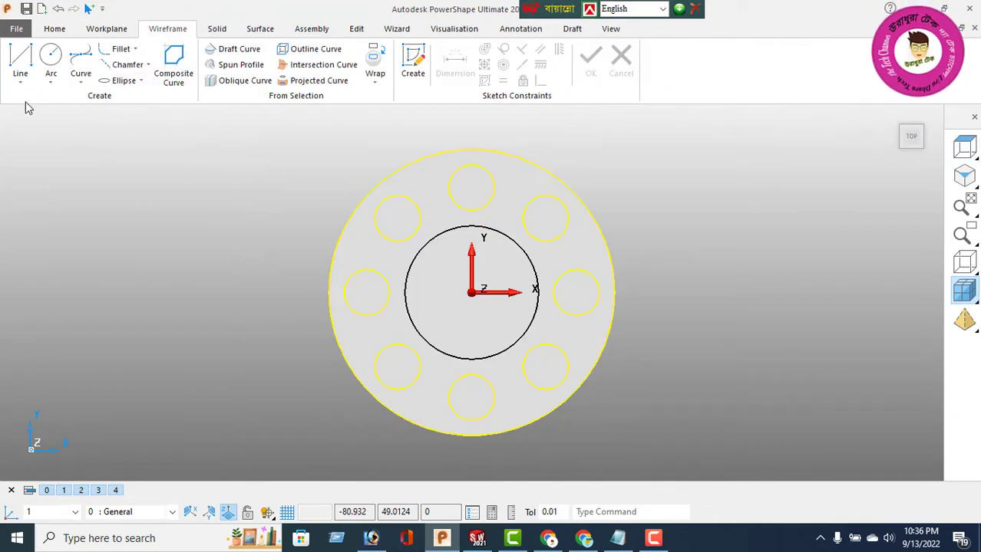
pyautogui.click(51, 58)
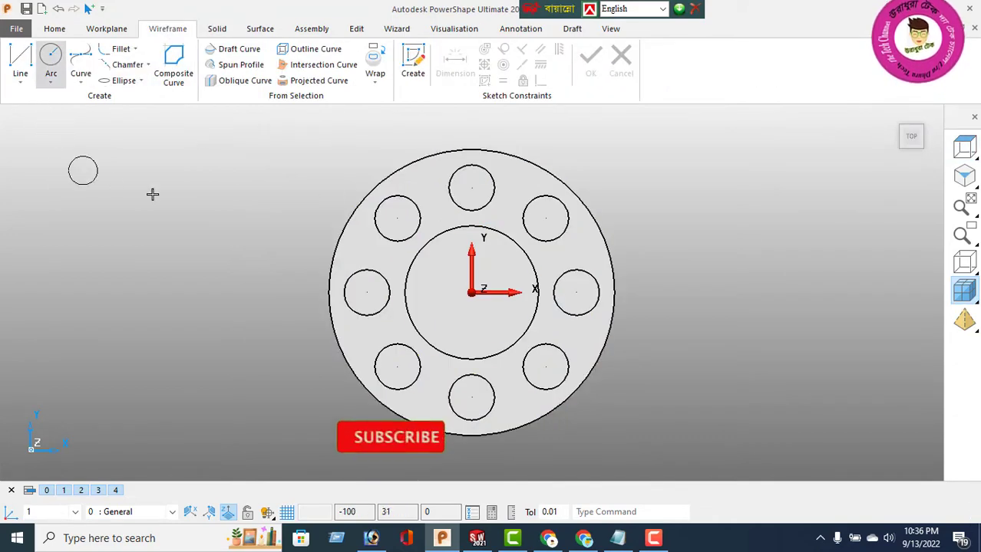
pyautogui.click(471, 188)
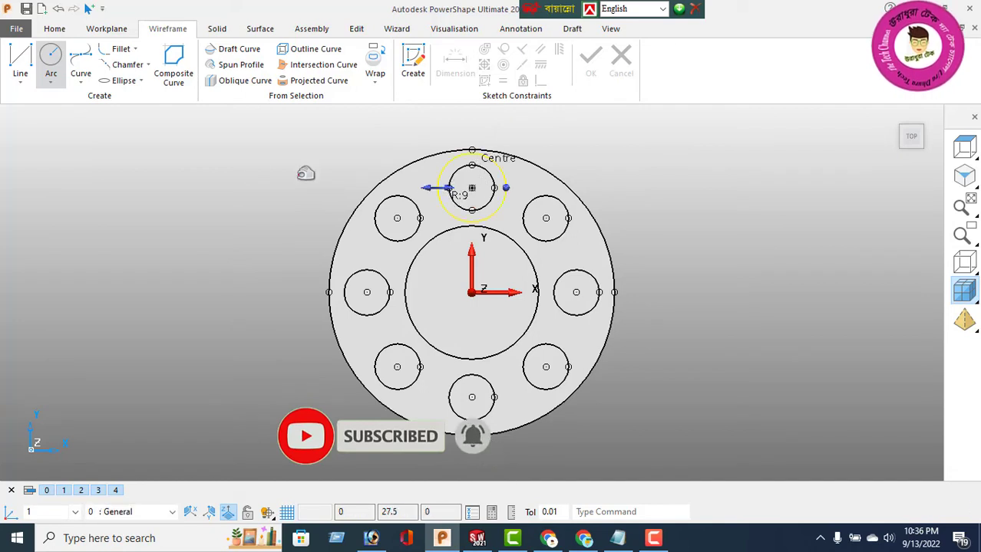
pyautogui.rightClick(204, 156)
pyautogui.click(267, 166)
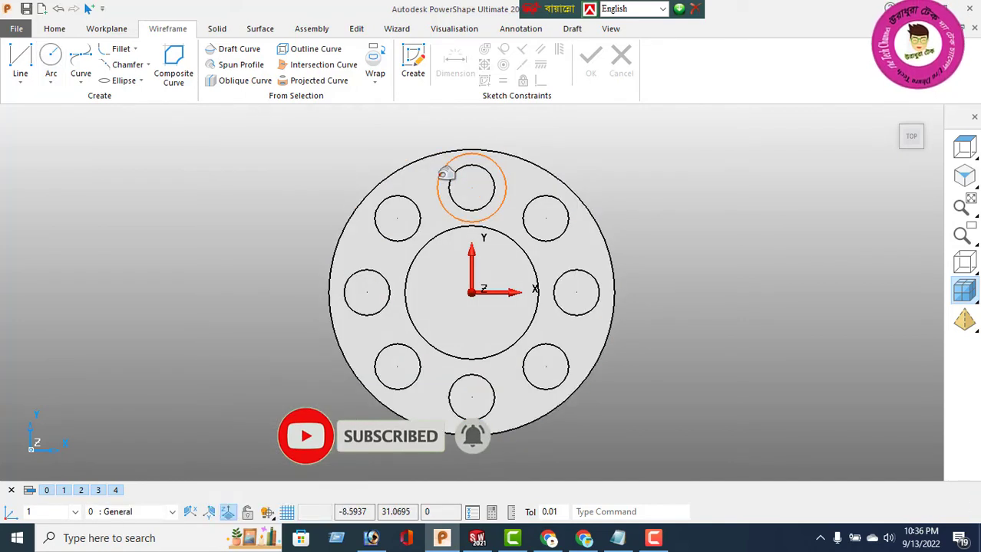
# - Set the radius of the new circle around the hole centre to 3
pyautogui.doubleClick(440, 171)
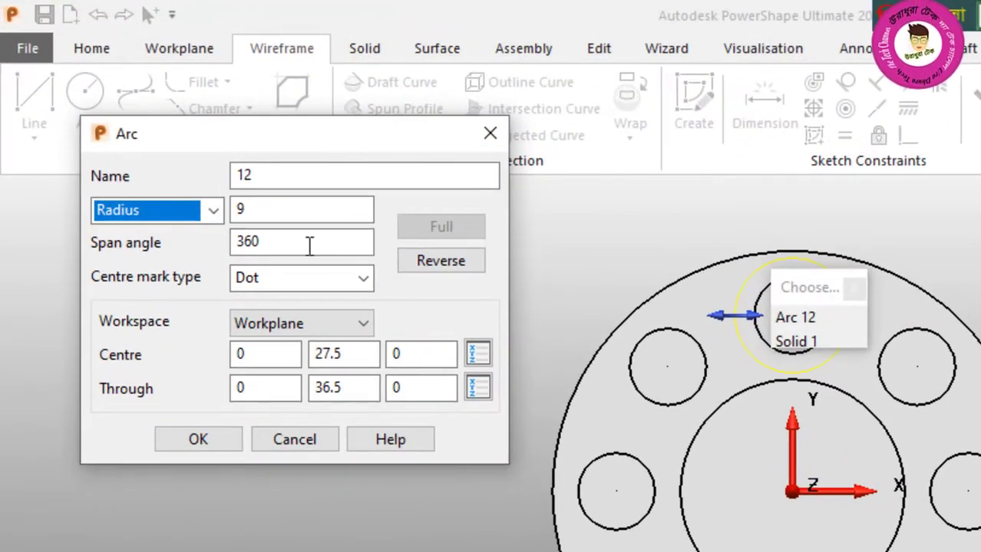
pyautogui.moveTo(270, 212); pyautogui.dragTo(224, 222)
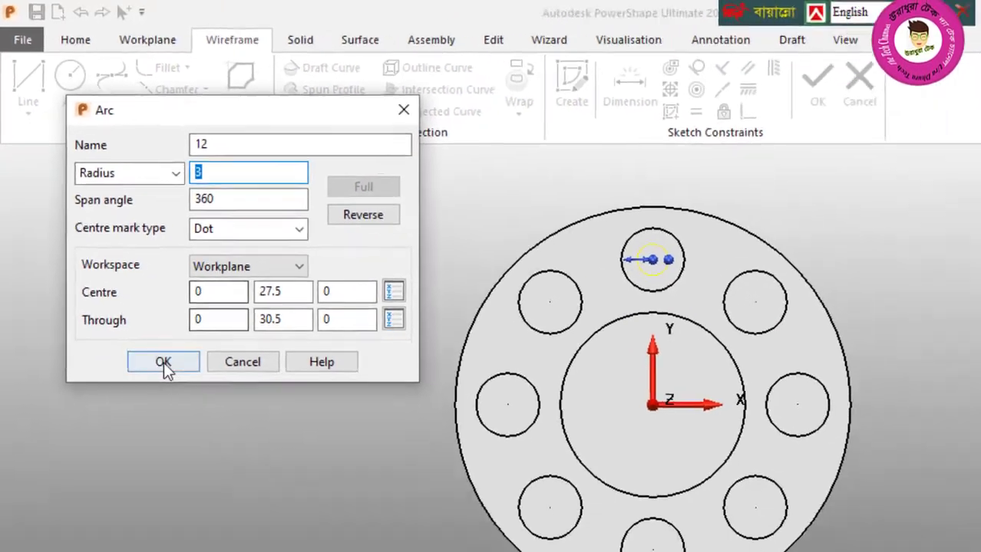
pyautogui.click(198, 439)
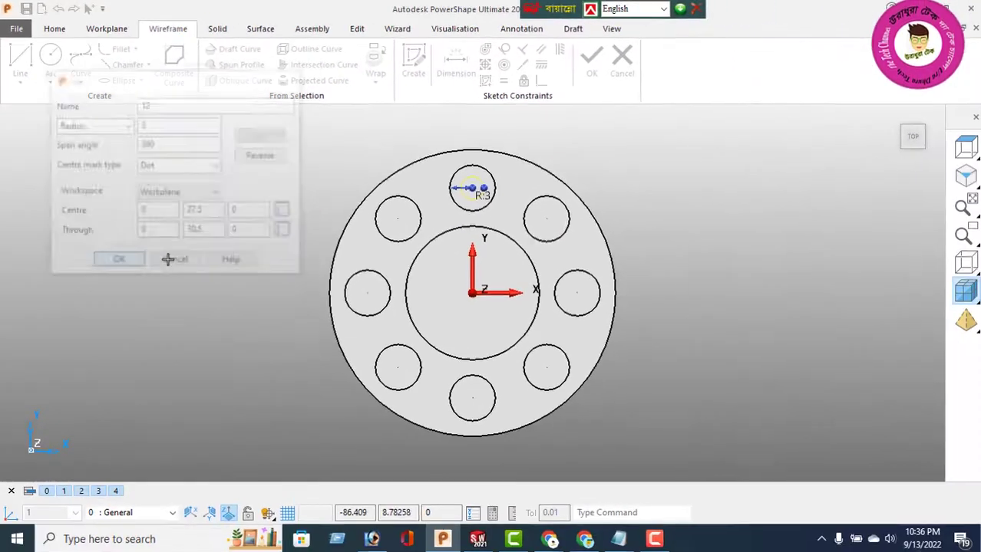
# - Pattern the radius 3 circle around the workplane origin as a circular pattern with 8 elements
pyautogui.click(356, 30)
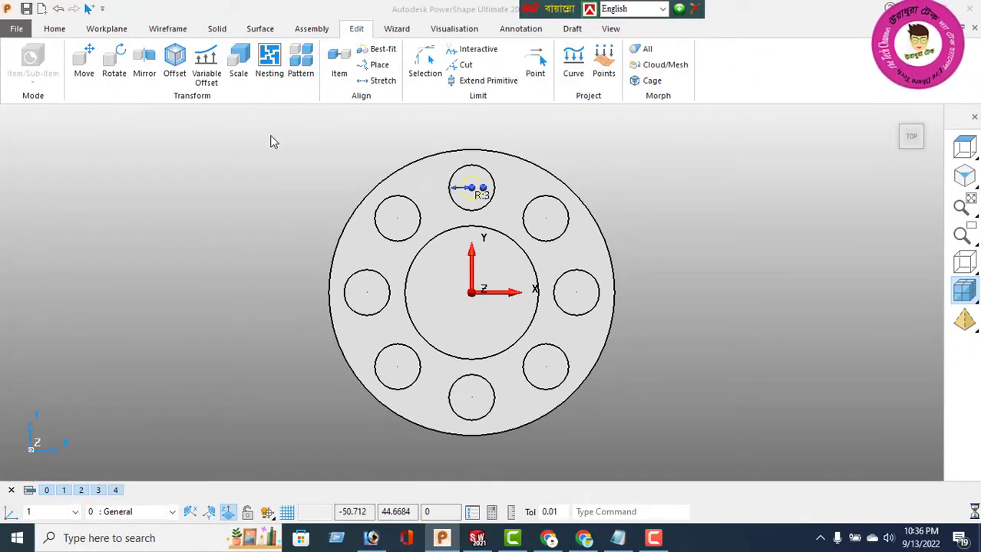
pyautogui.click(181, 160)
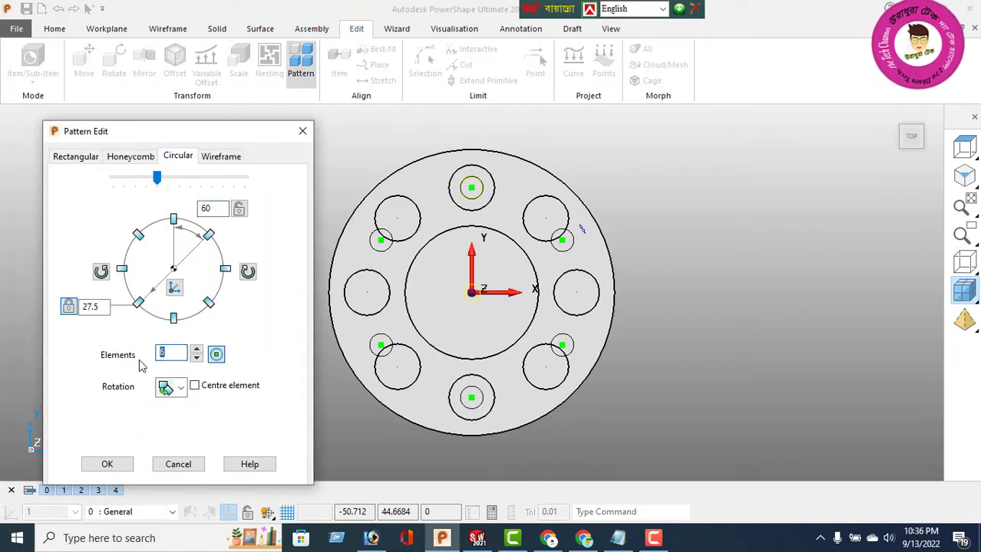
pyautogui.press('Return')
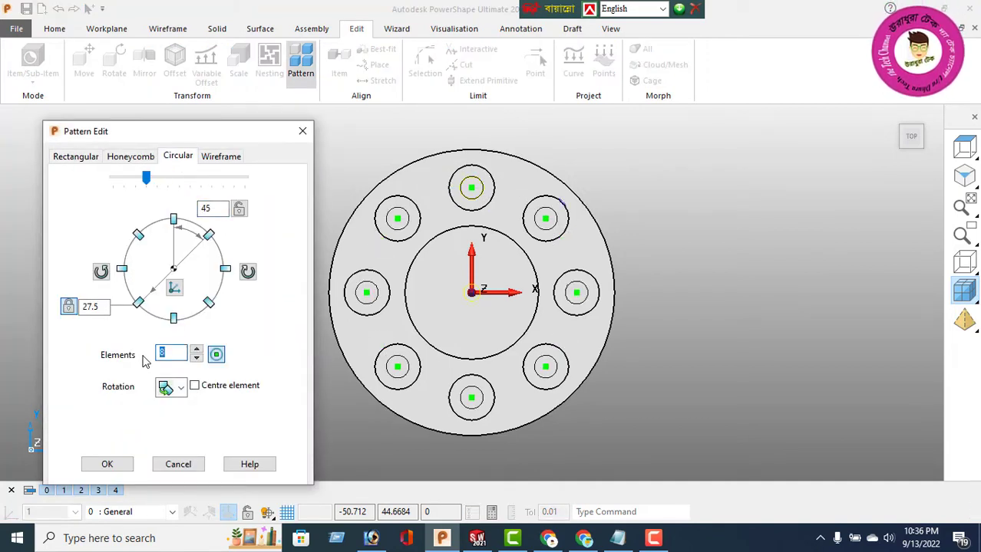
pyautogui.click(109, 467)
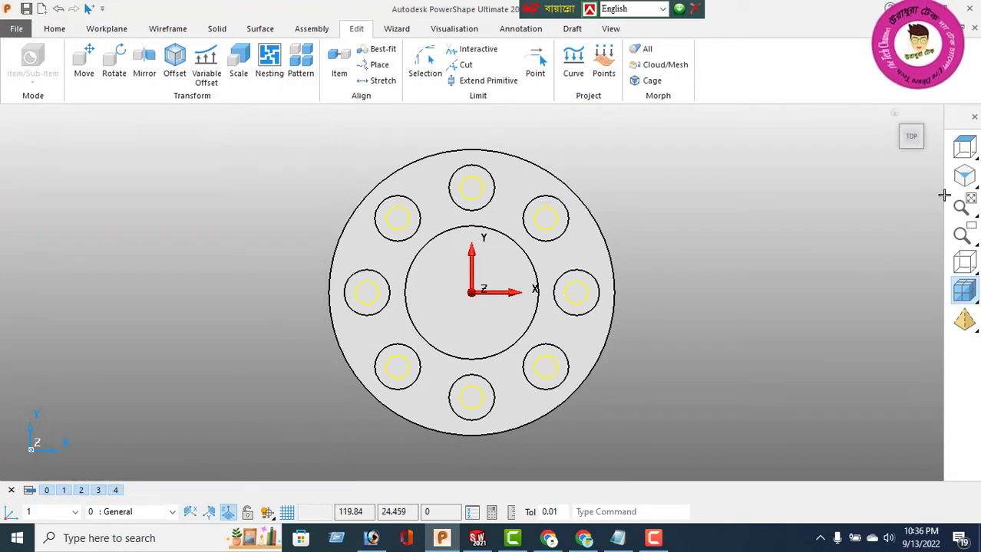
# - Cut the eight radius 3 circles out of the disc as a Through solid cut
pyautogui.click(966, 192)
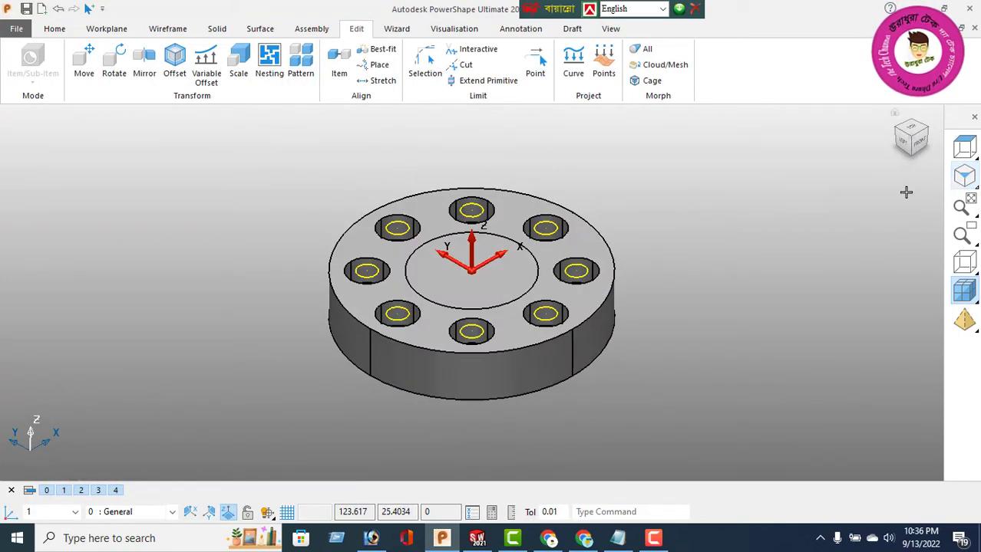
pyautogui.click(217, 29)
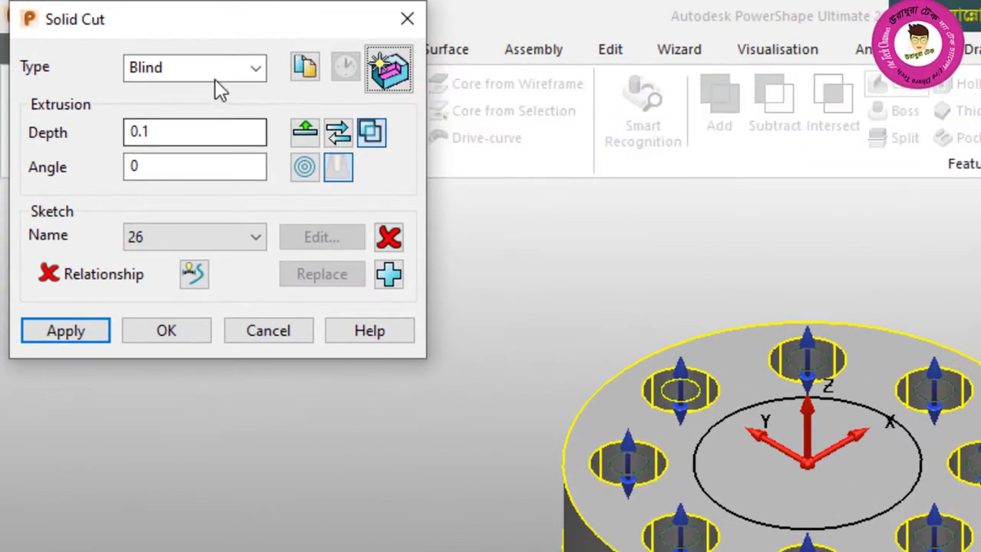
pyautogui.click(215, 77)
pyautogui.click(193, 112)
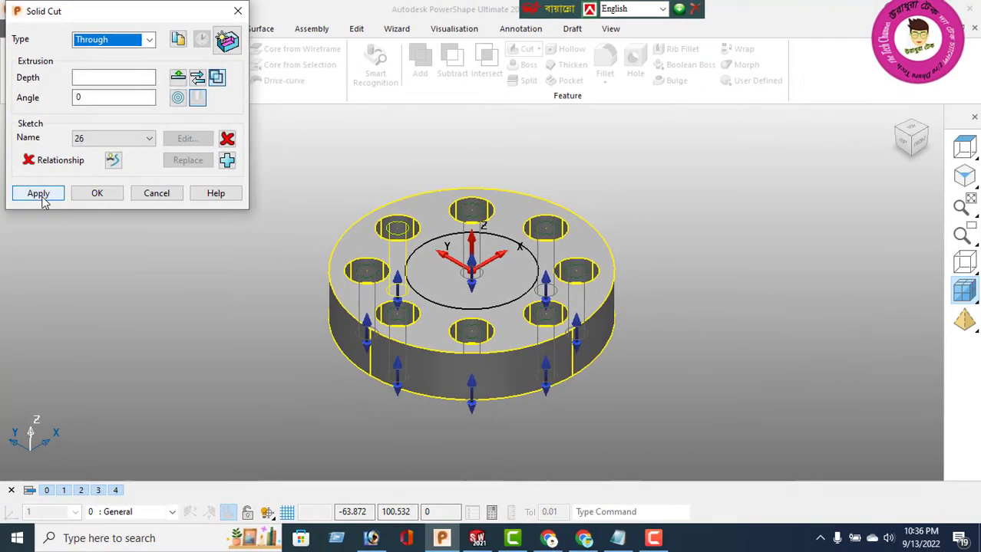
pyautogui.click(66, 331)
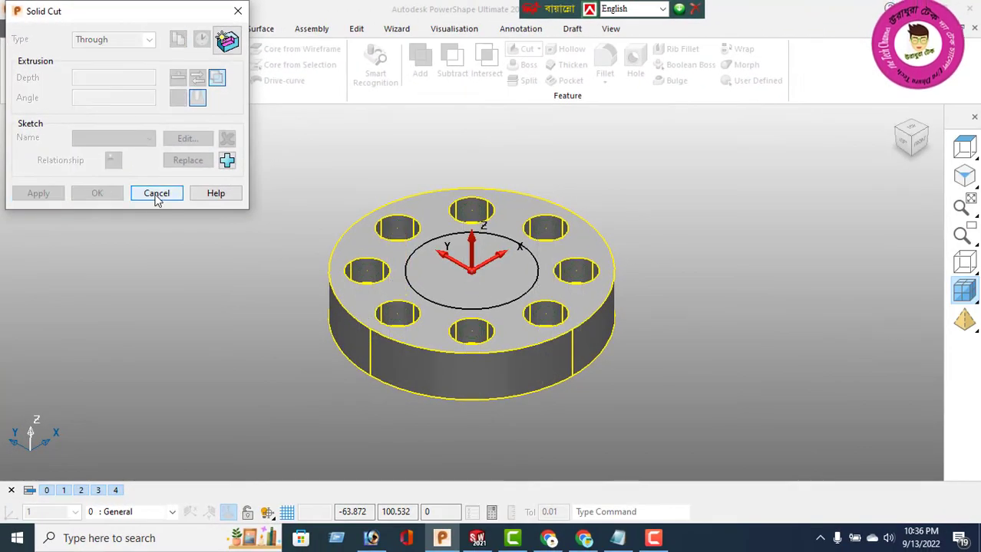
pyautogui.click(155, 197)
# - Extrude the central inner circle upward from the disc with a direction 1 length of 20
pyautogui.moveTo(411, 343); pyautogui.dragTo(420, 362, button='middle')
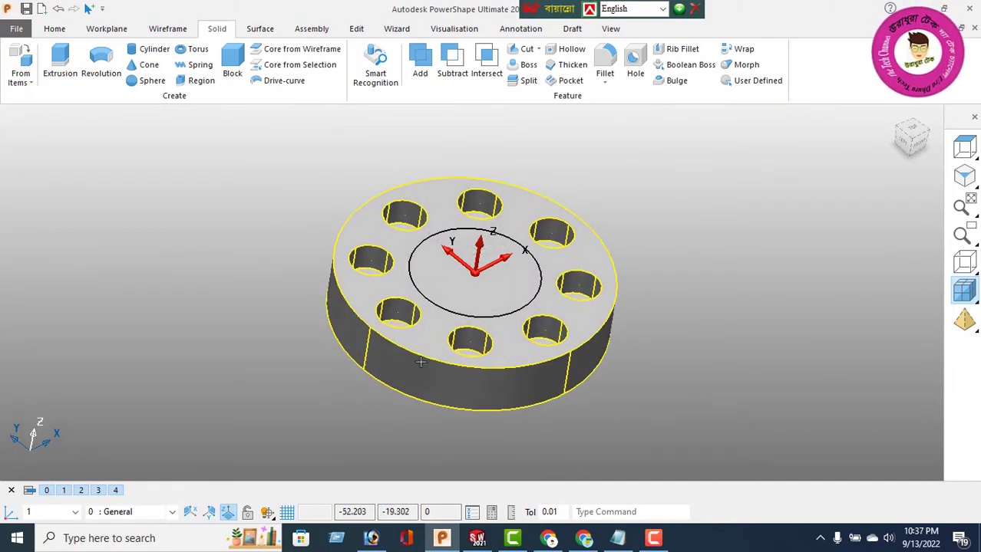
pyautogui.click(415, 257)
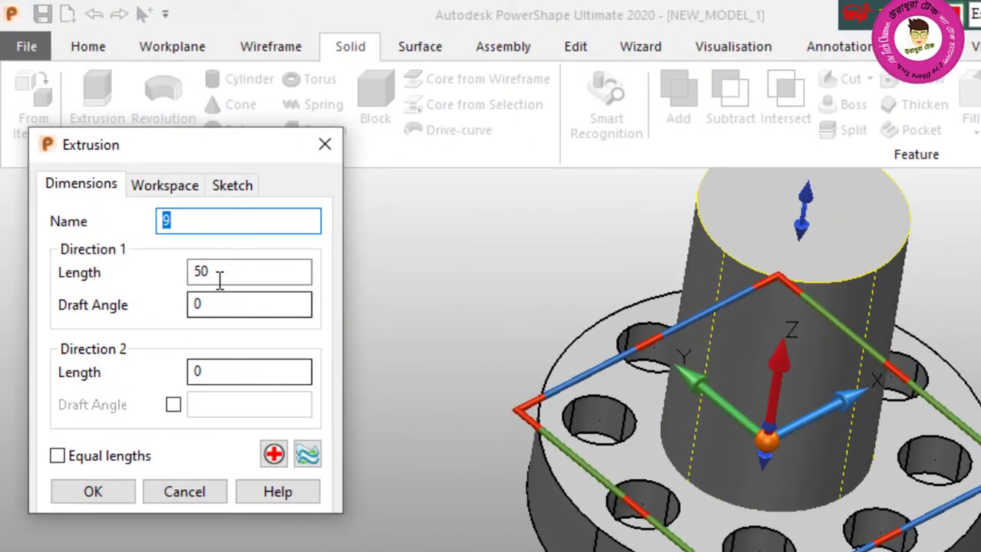
pyautogui.doubleClick(136, 175)
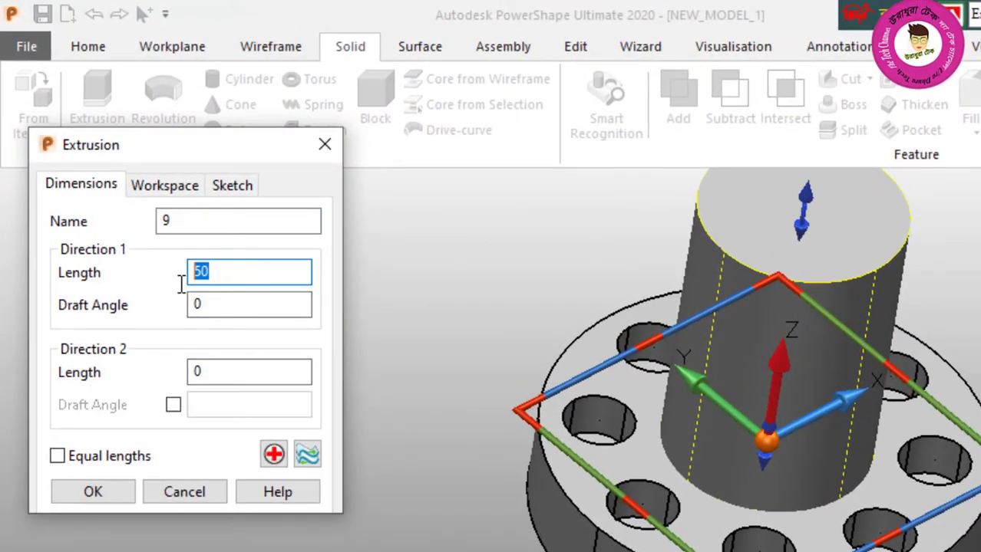
pyautogui.write('20')
pyautogui.press('Return')
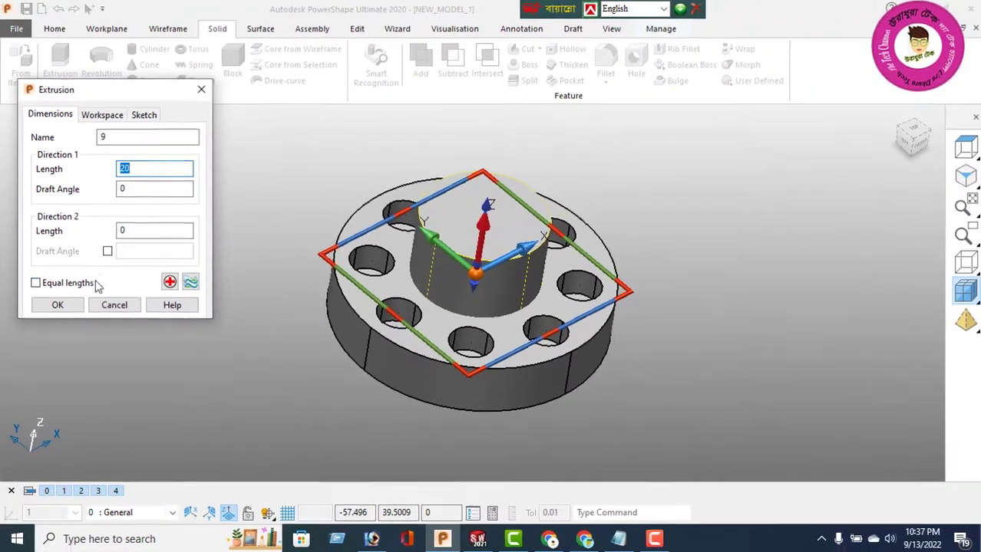
pyautogui.click(93, 492)
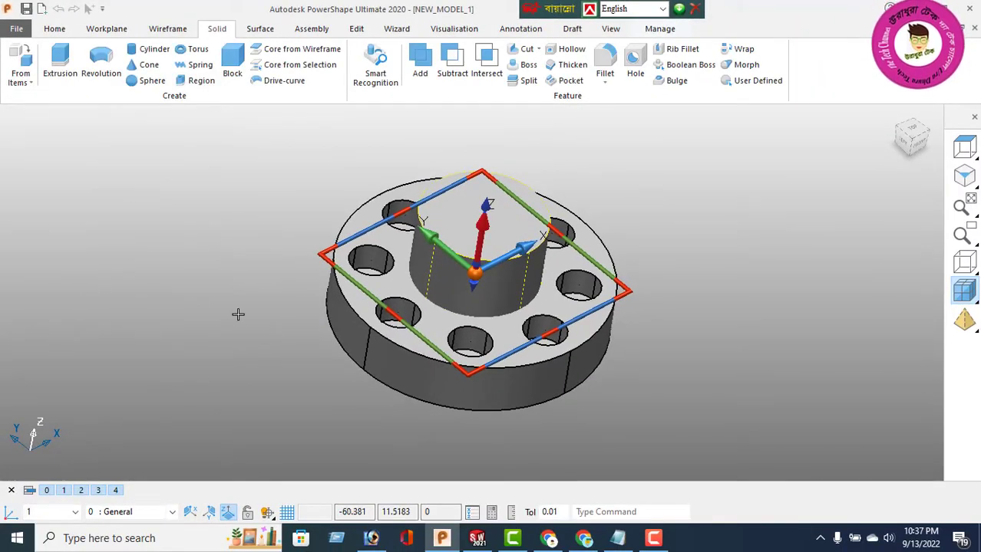
# - Join the central boss to the disc with a Boolean addition, using the disc as primary and the boss as secondary selection
pyautogui.rightClick(199, 177)
pyautogui.click(211, 169)
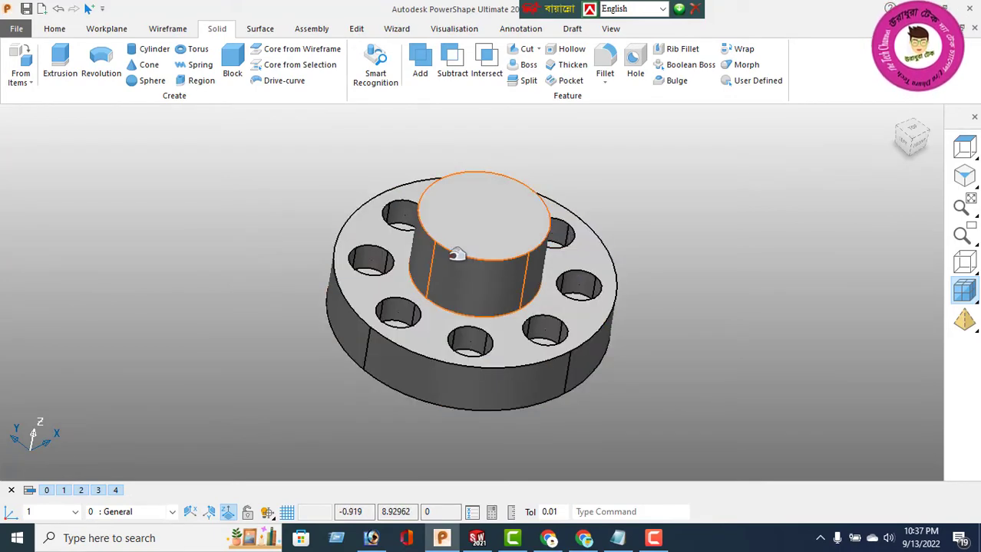
pyautogui.click(419, 340)
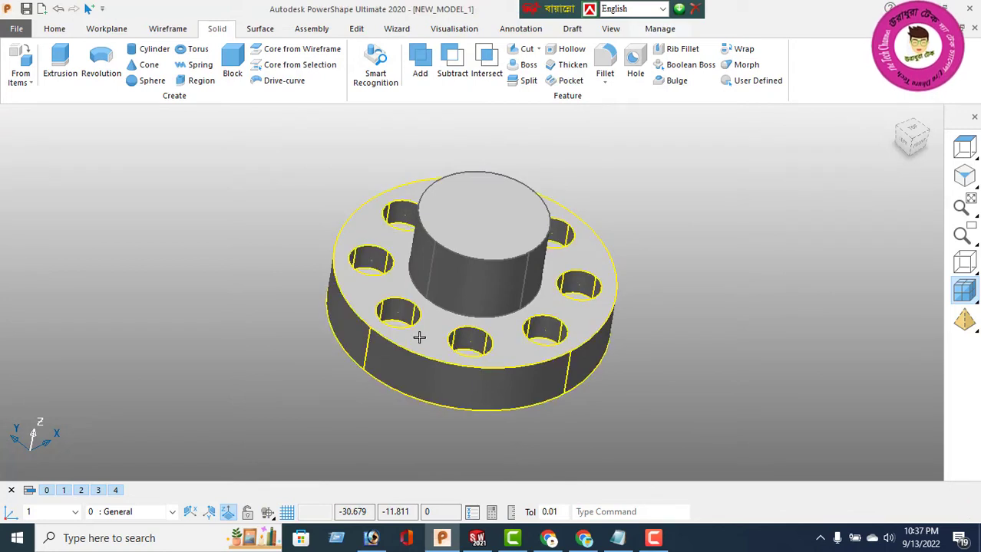
pyautogui.click(421, 60)
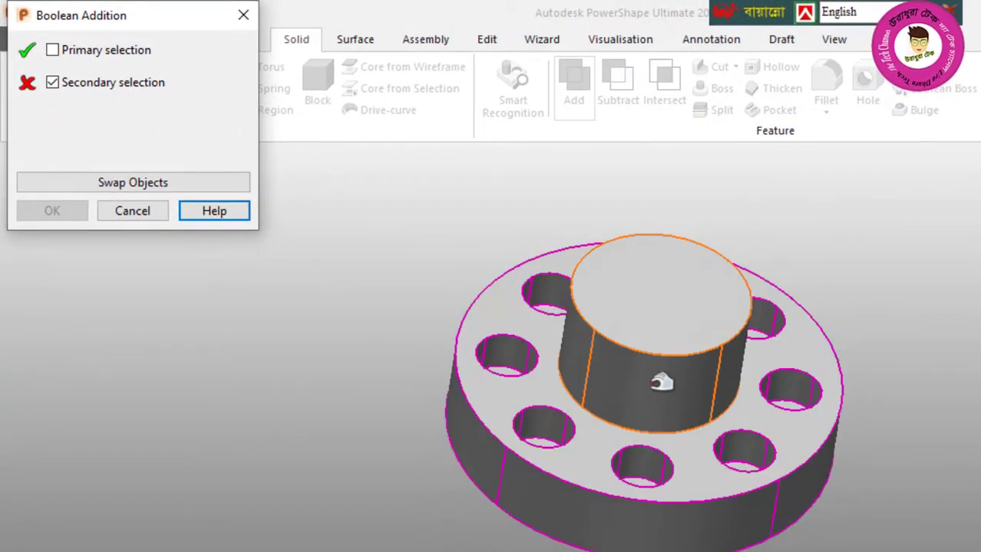
pyautogui.click(653, 379)
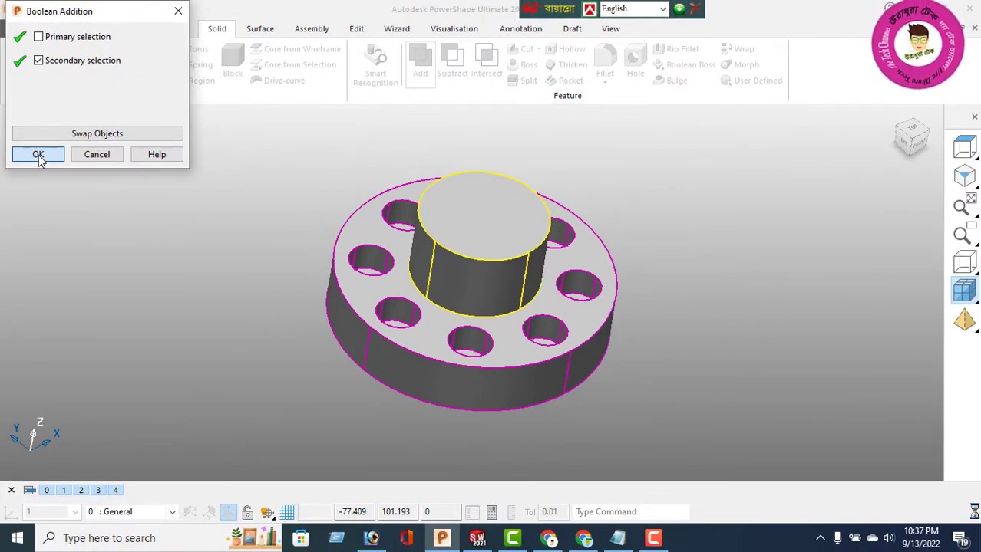
pyautogui.click(39, 156)
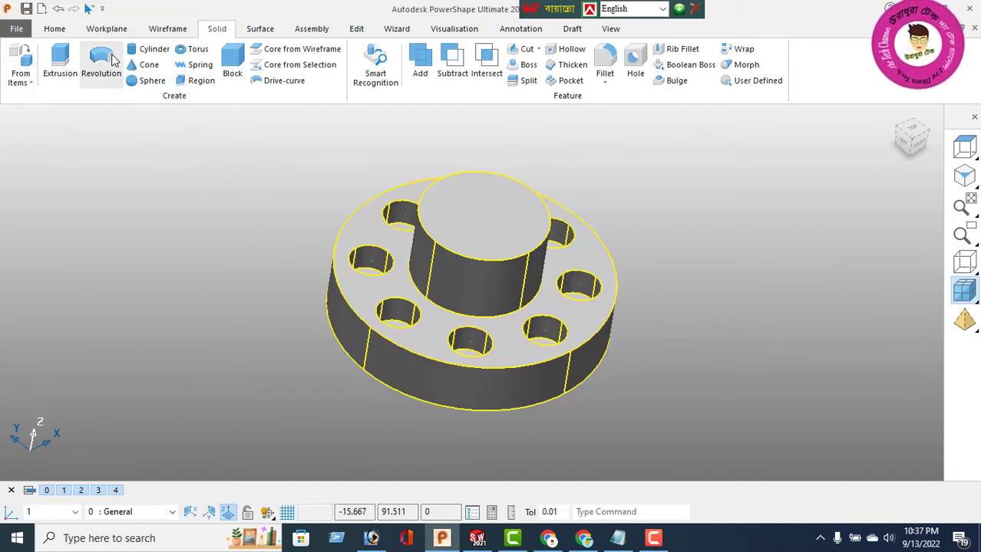
# - Draw a full circle of radius 9 centred on the top face of the boss
pyautogui.click(154, 34)
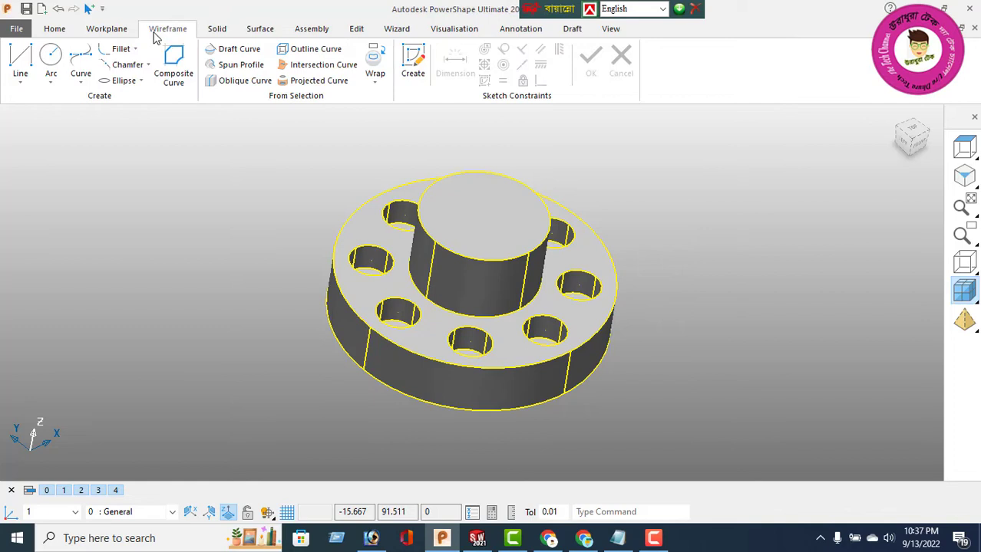
pyautogui.click(51, 57)
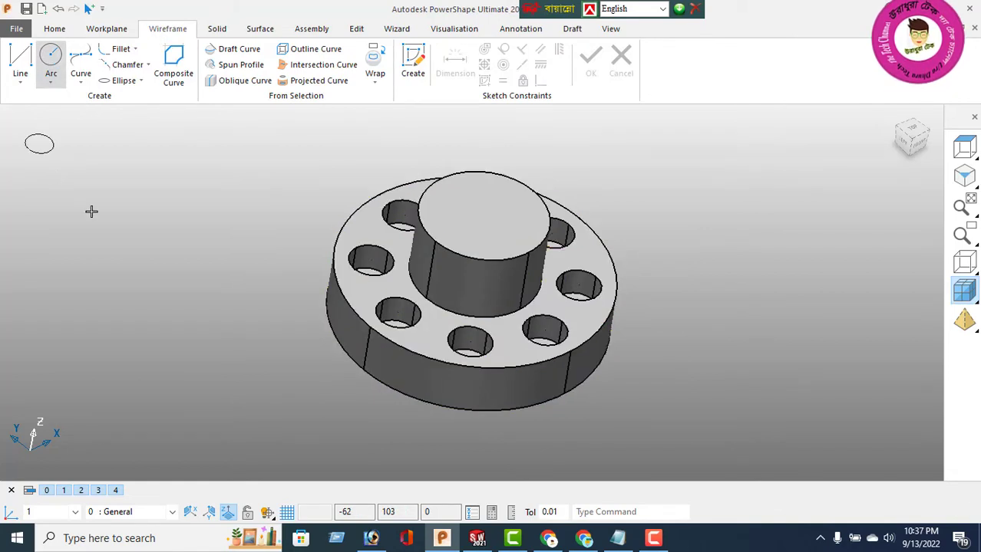
pyautogui.click(482, 215)
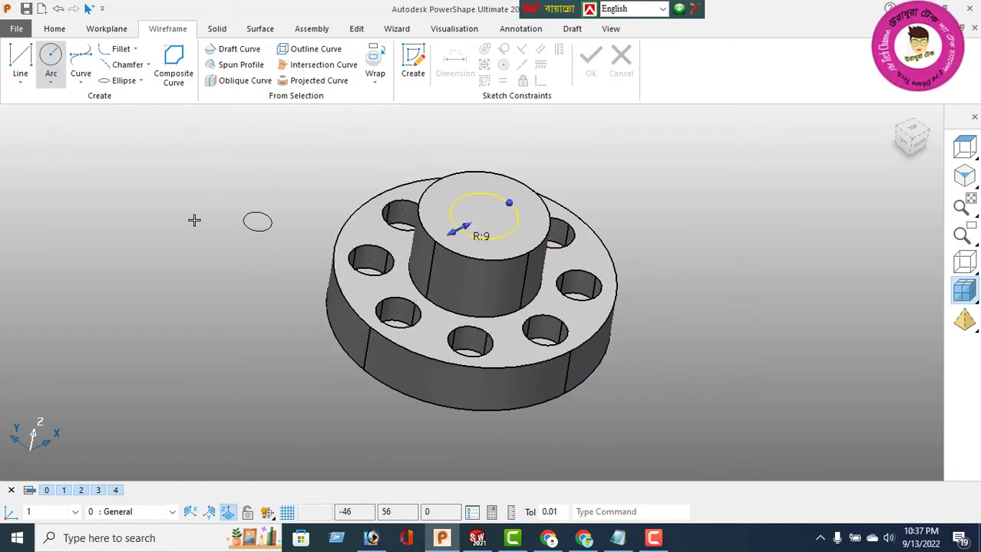
pyautogui.rightClick(173, 209)
pyautogui.click(247, 182)
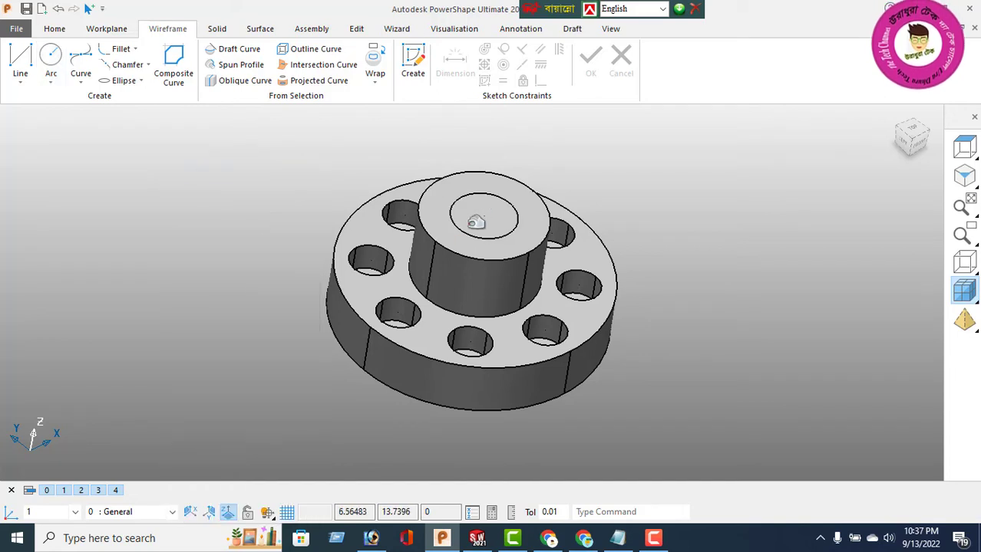
pyautogui.click(456, 199)
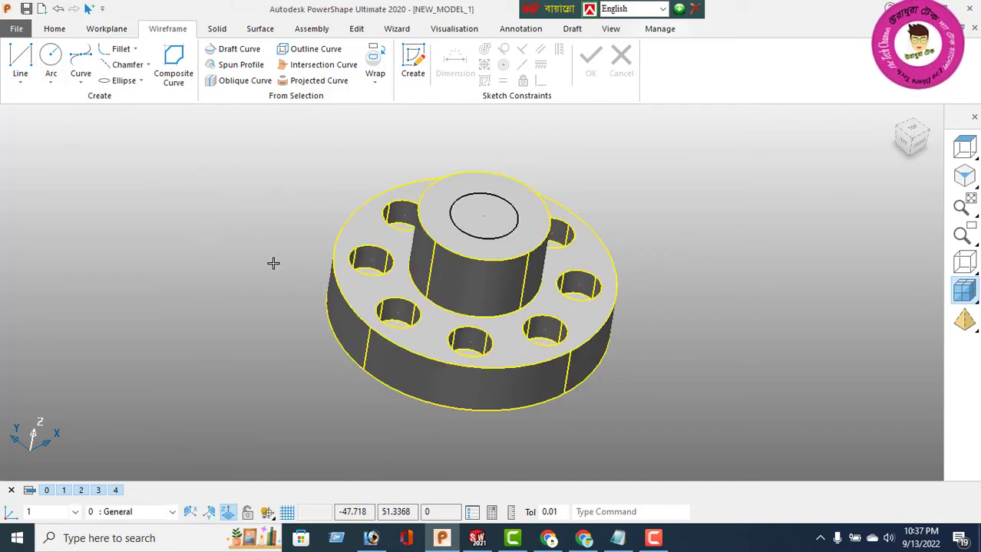
pyautogui.click(460, 199)
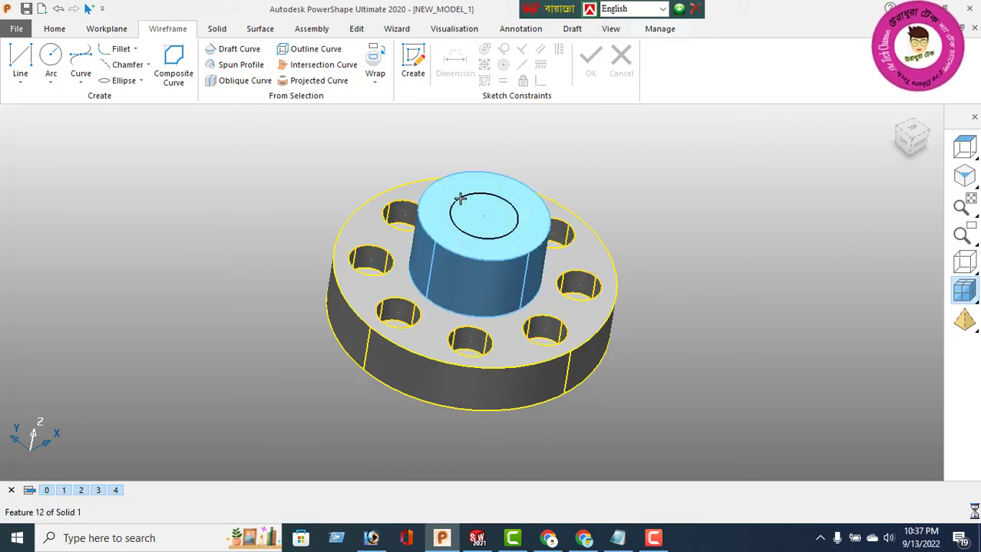
pyautogui.click(206, 254)
pyautogui.rightClick(202, 190)
pyautogui.click(245, 174)
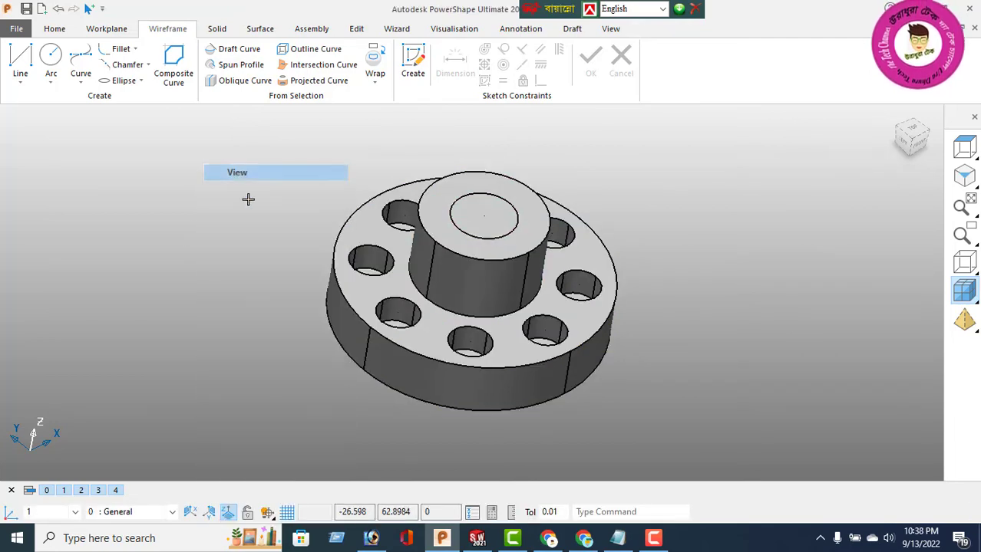
# - Set the radius of the circle on the boss's top face to 12
pyautogui.moveTo(459, 199)
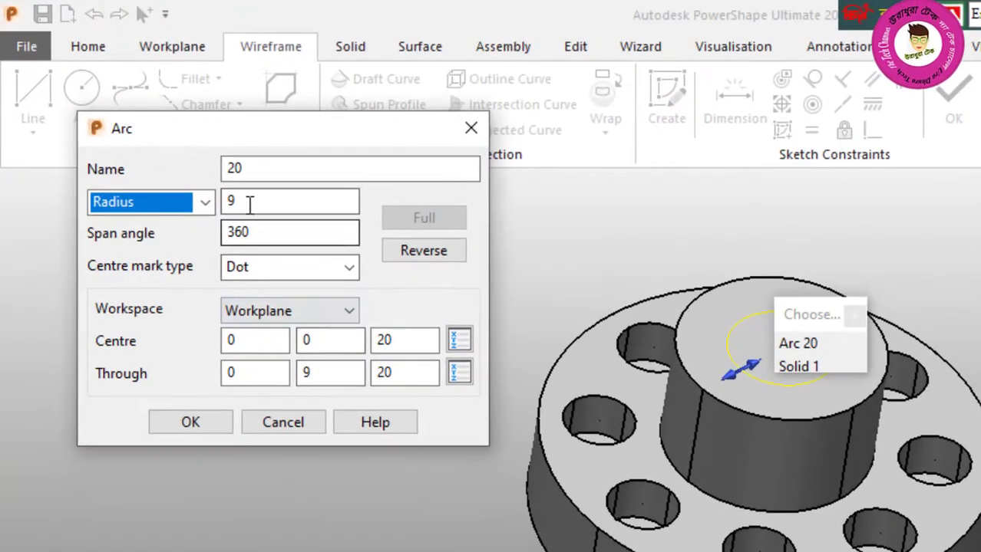
pyautogui.click(153, 124)
pyautogui.write('15')
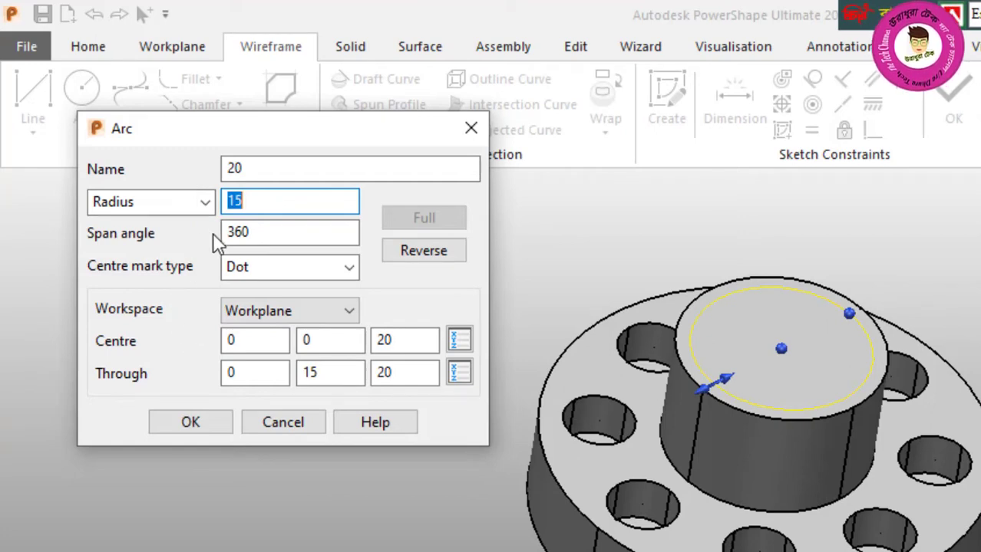
pyautogui.write('1')
pyautogui.press('Return')
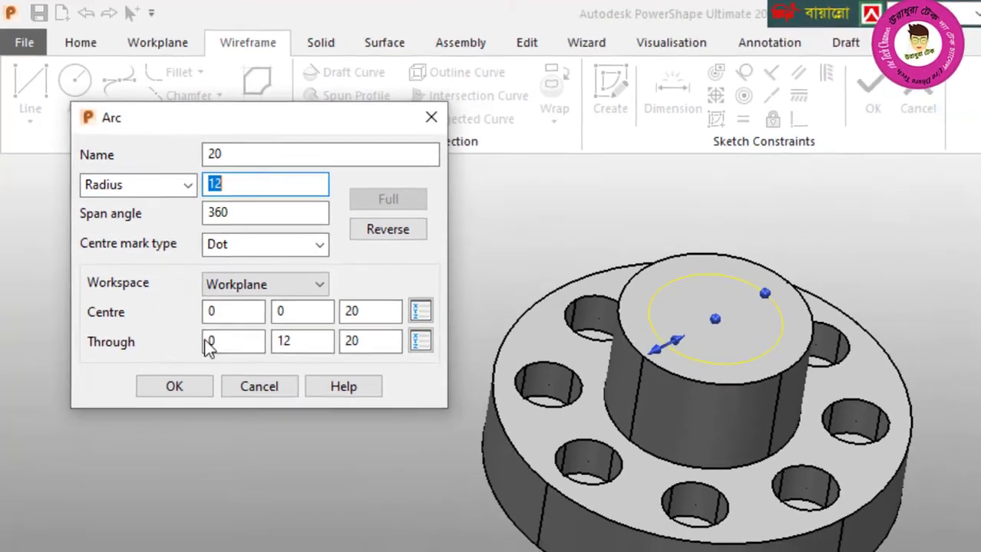
pyautogui.click(191, 422)
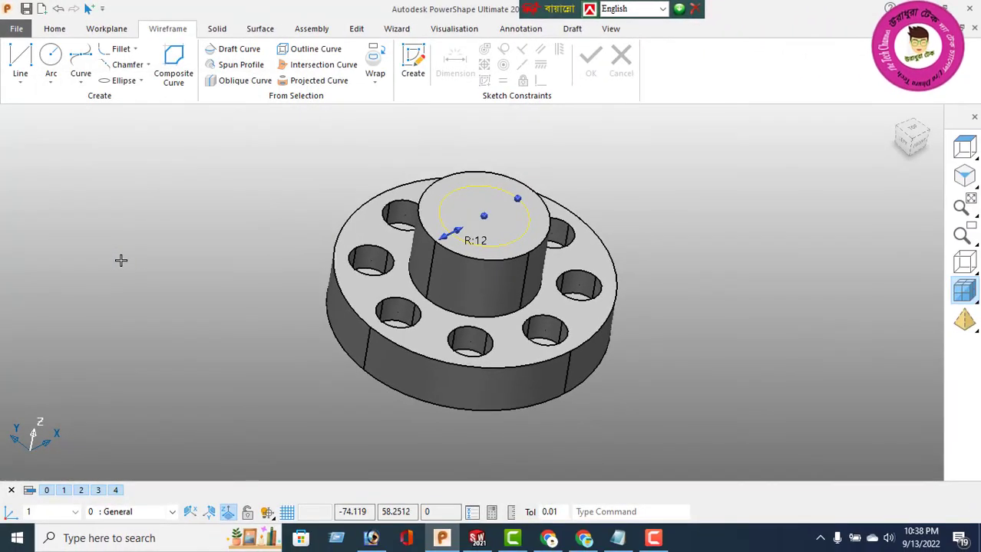
# - Cut the radius 12 circle out of the flange and boss as a Through solid cut
pyautogui.click(218, 29)
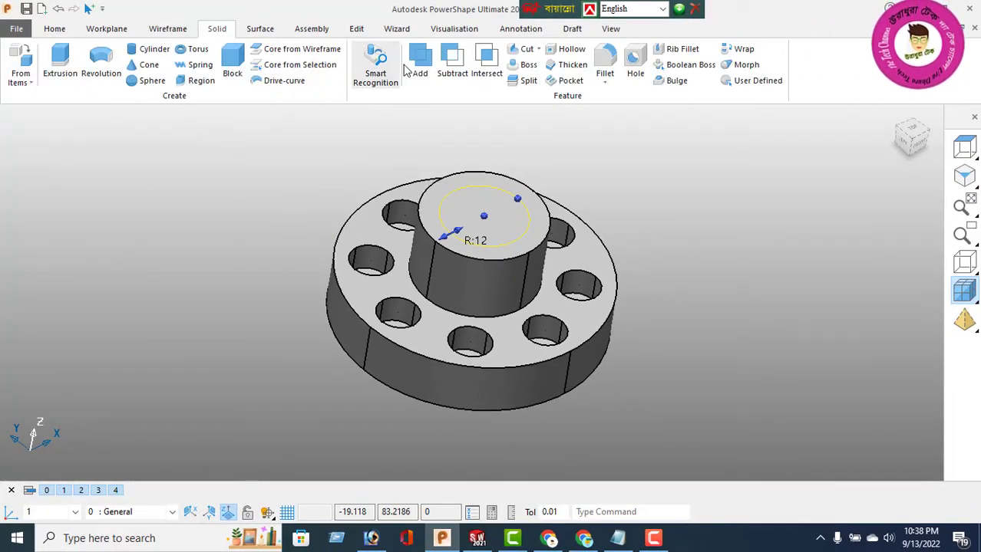
pyautogui.click(518, 49)
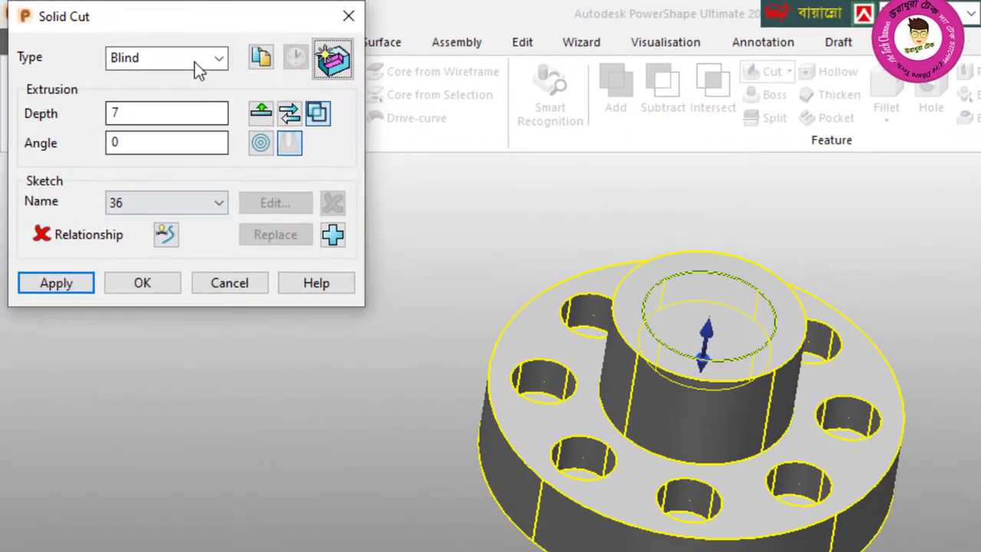
pyautogui.click(133, 41)
pyautogui.click(164, 98)
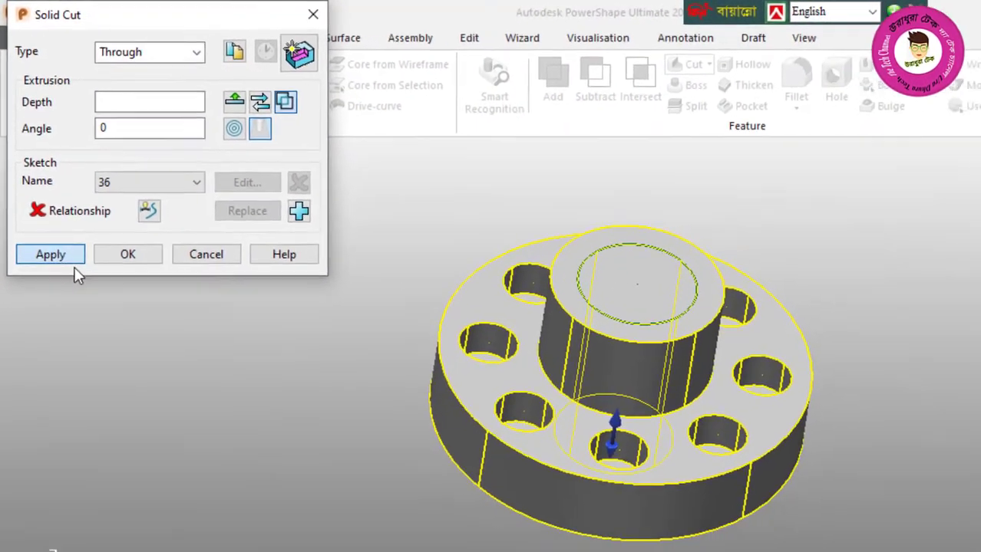
pyautogui.click(56, 290)
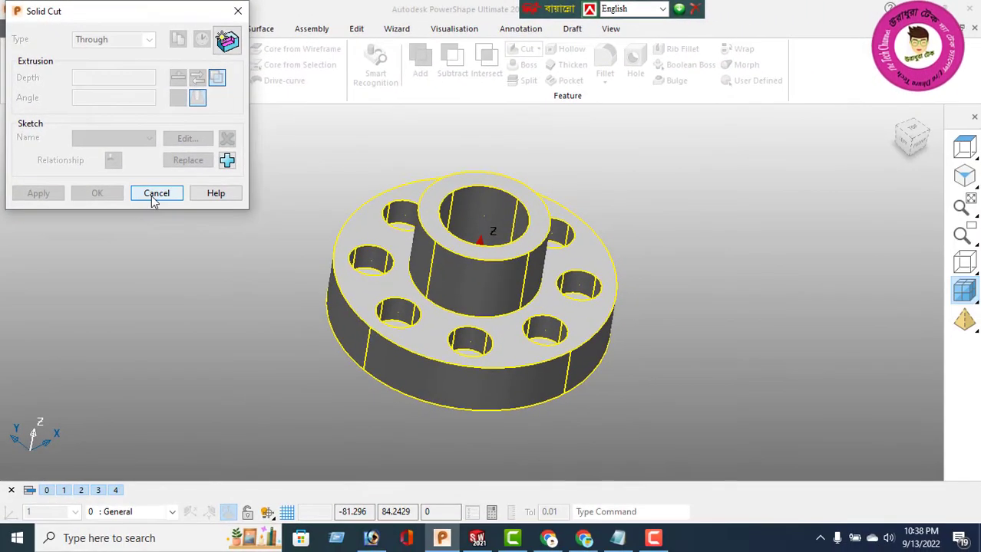
pyautogui.click(230, 286)
# - Fillet the inner edge of the central bore at the top of the boss with radius 1
pyautogui.moveTo(446, 275); pyautogui.dragTo(270, 280, button='middle')
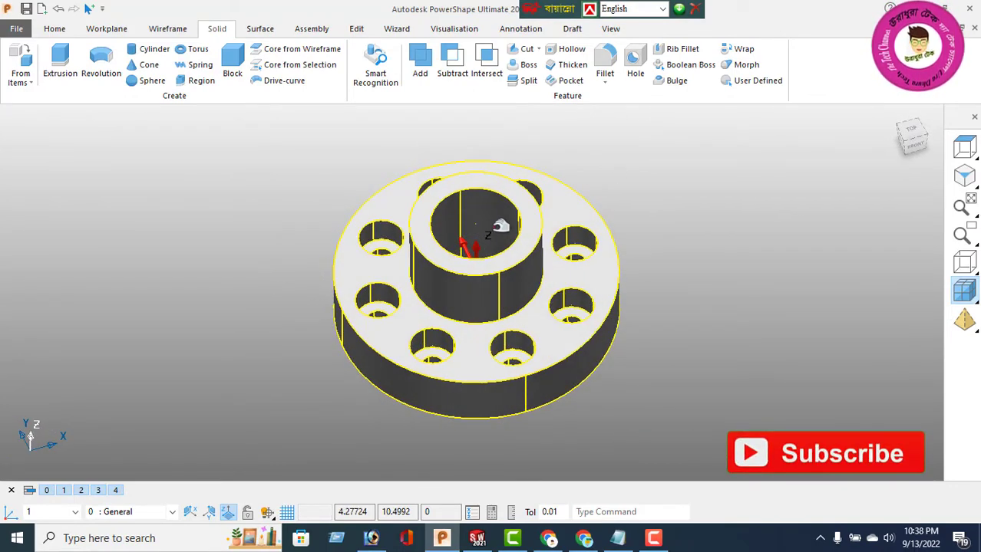
pyautogui.scroll(2, 492, 220)
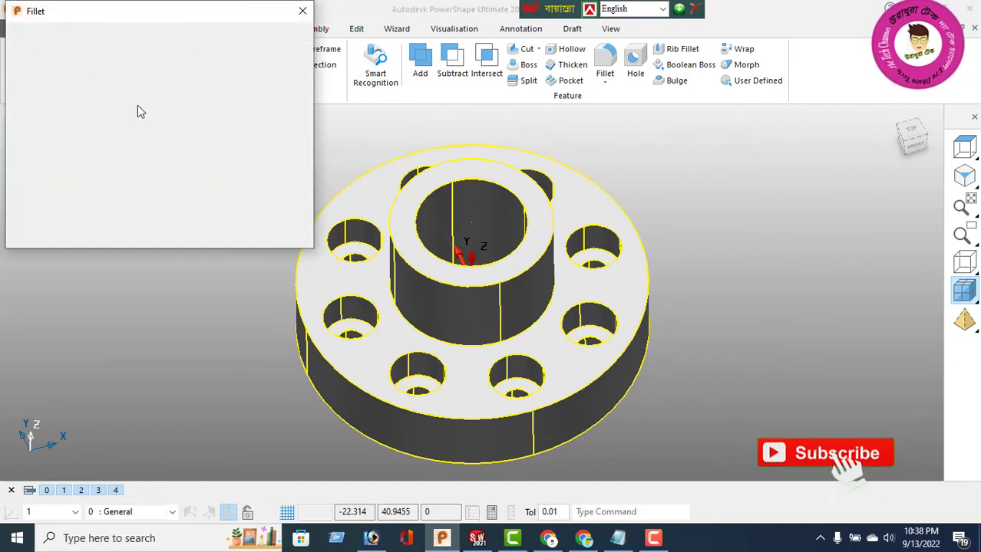
pyautogui.write('1')
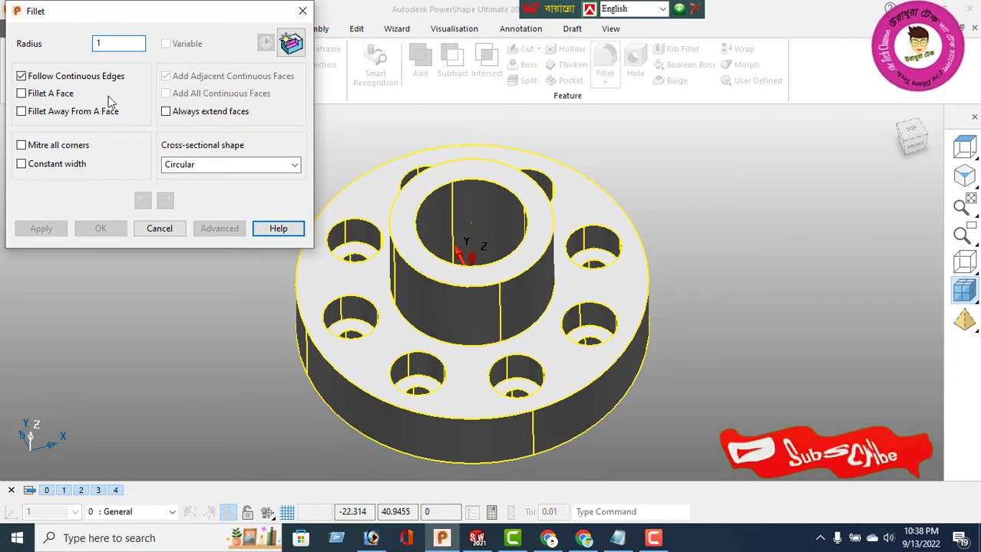
pyautogui.click(465, 183)
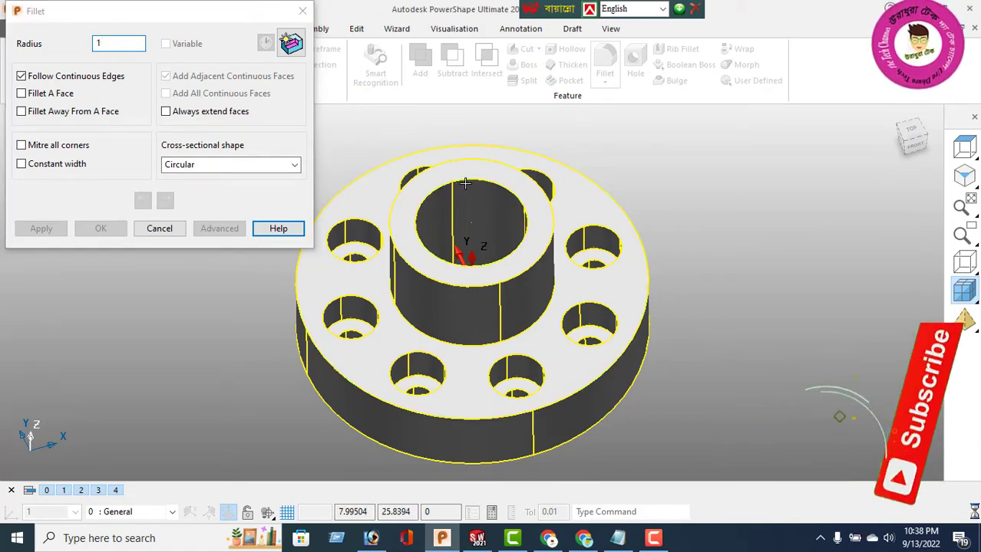
pyautogui.click(44, 233)
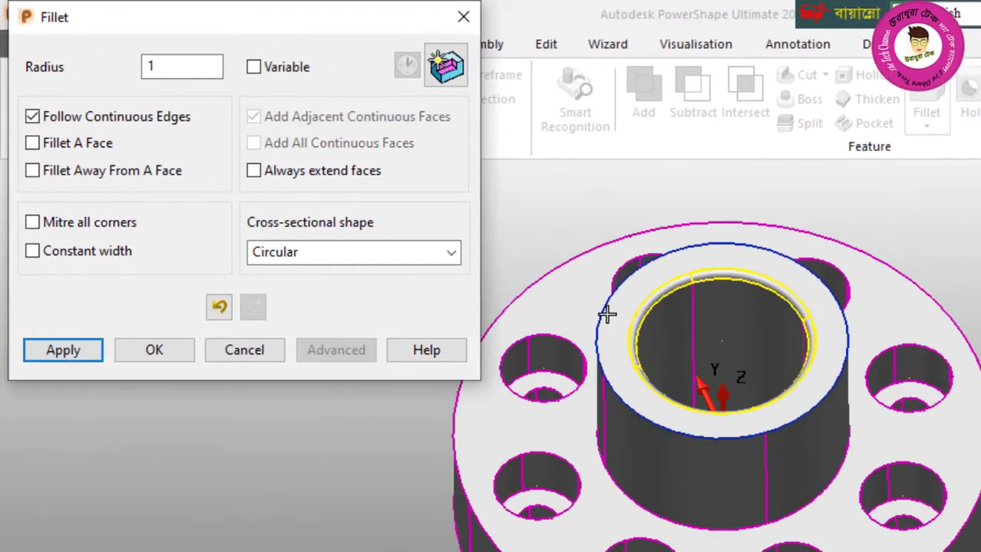
pyautogui.click(174, 358)
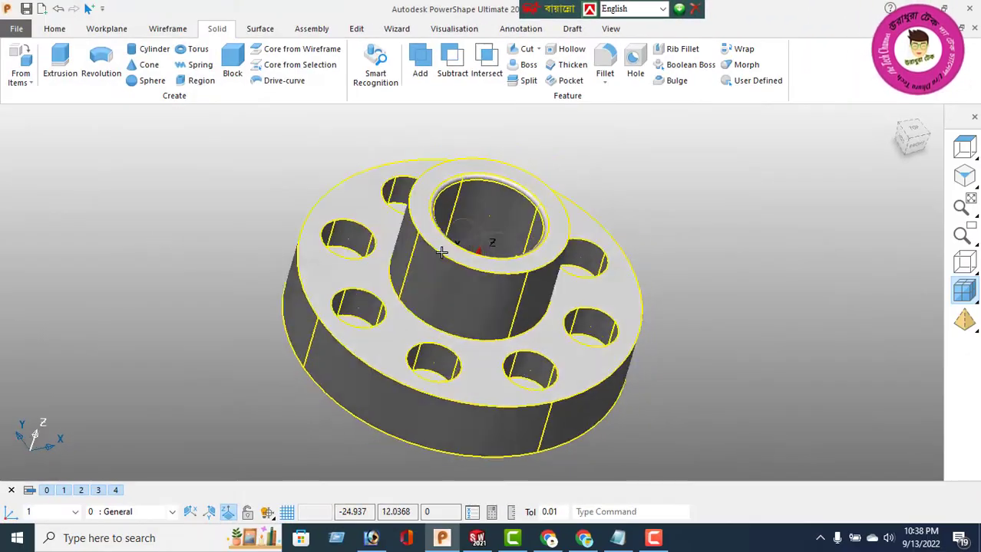
# - Chamfer the edge of the central bore on the flange's underside with a distance of 1
pyautogui.moveTo(442, 252); pyautogui.dragTo(533, 168, button='middle')
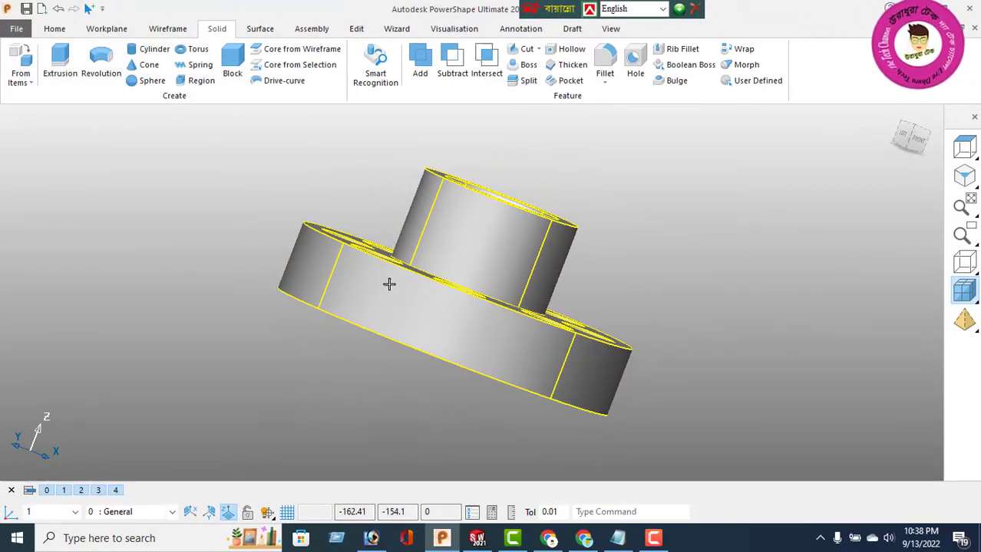
pyautogui.moveTo(389, 285); pyautogui.dragTo(503, 256, button='middle')
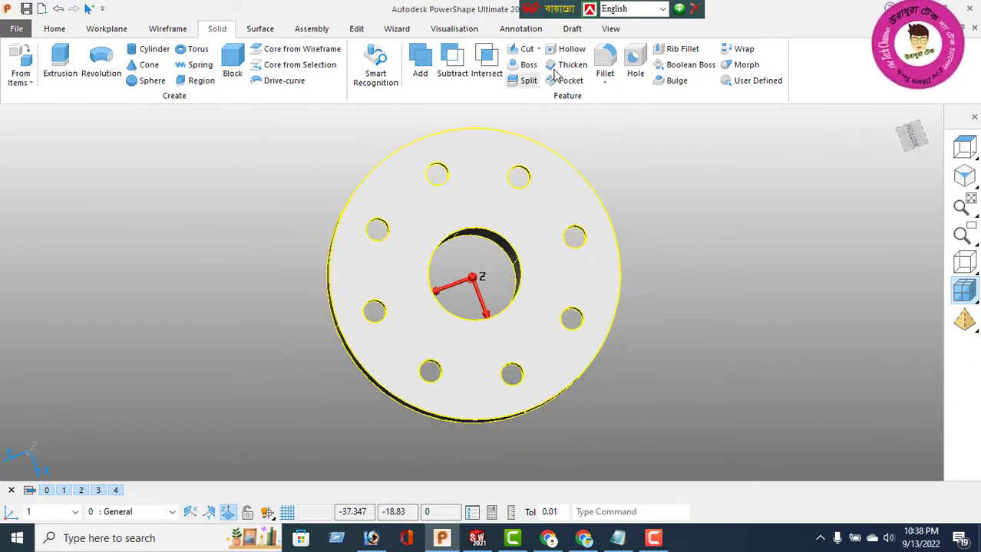
pyautogui.click(606, 83)
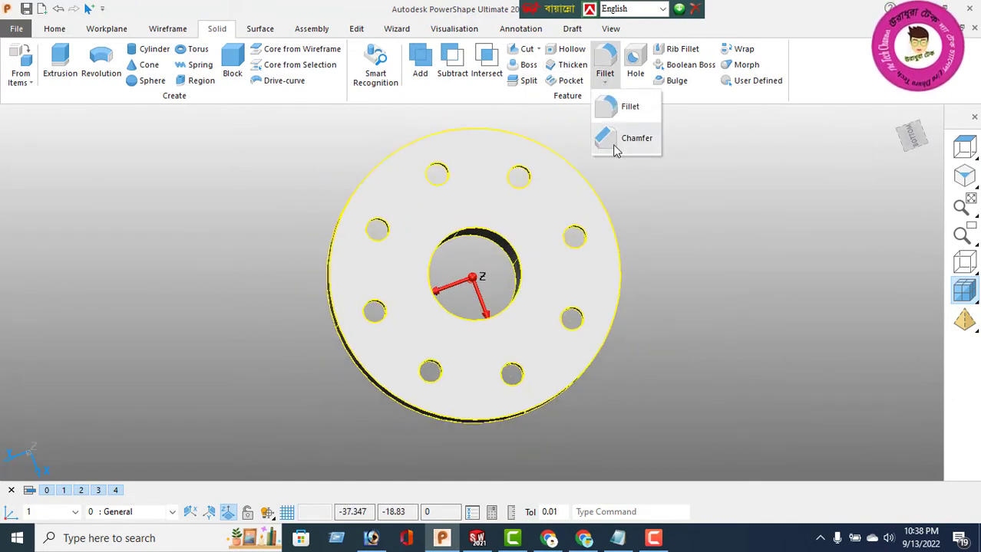
pyautogui.click(615, 149)
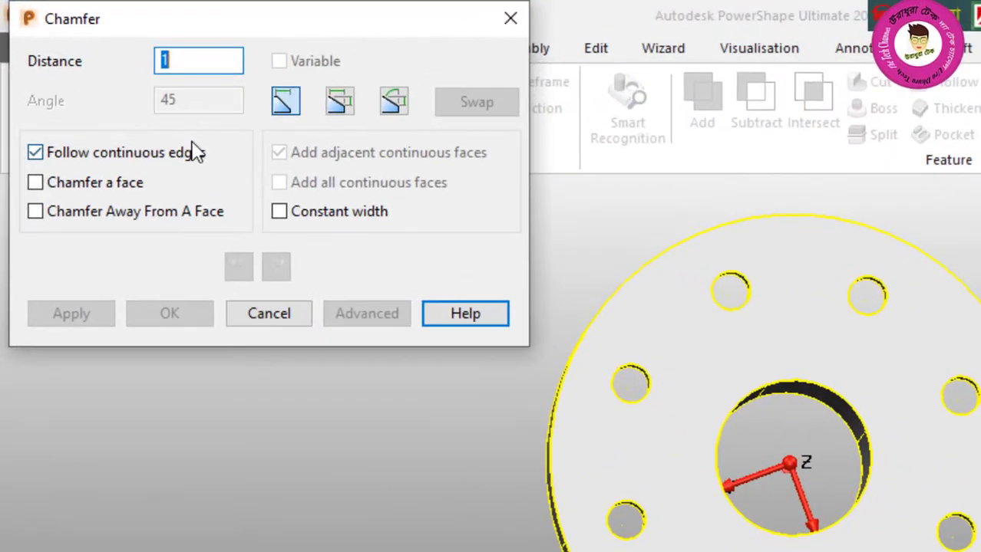
pyautogui.click(804, 386)
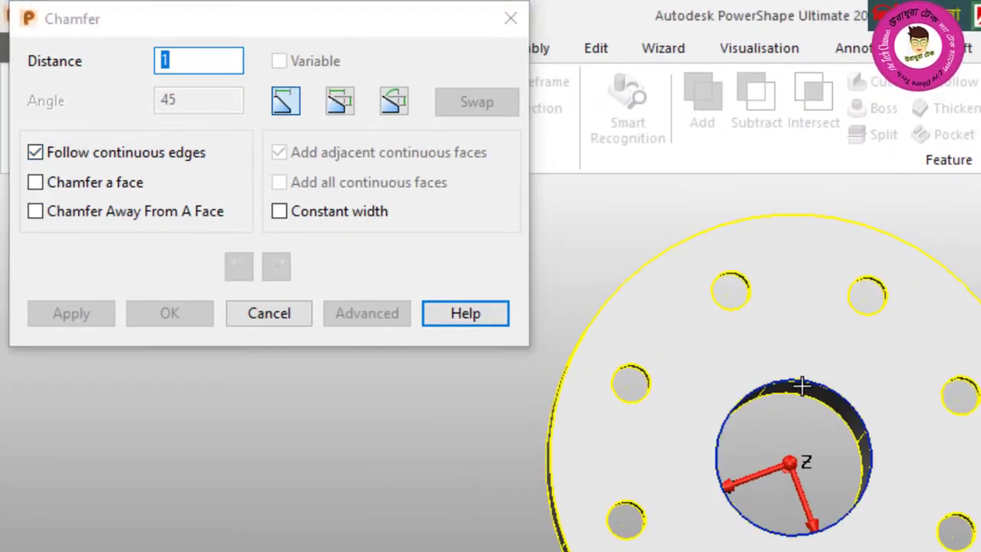
pyautogui.moveTo(886, 546); pyautogui.dragTo(856, 429, button='middle')
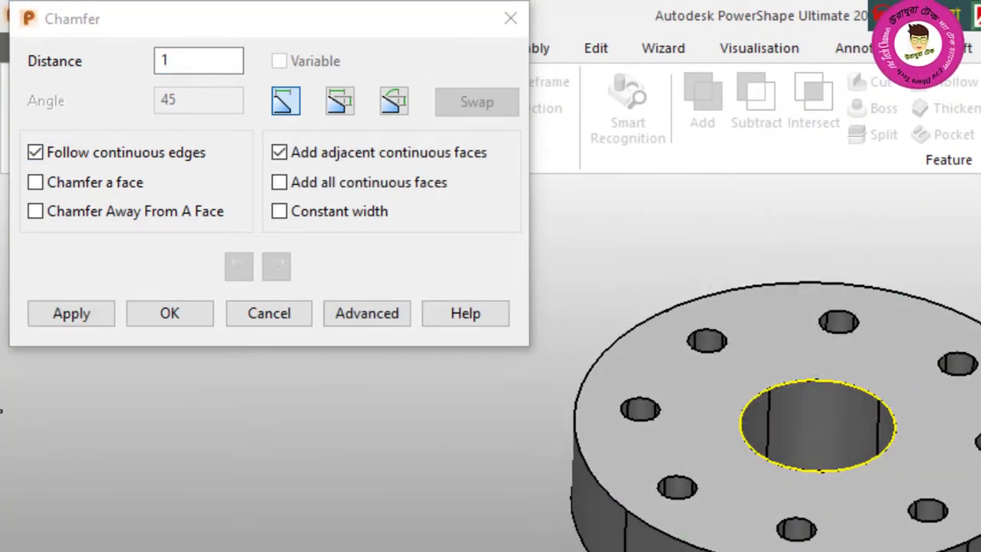
pyautogui.click(73, 316)
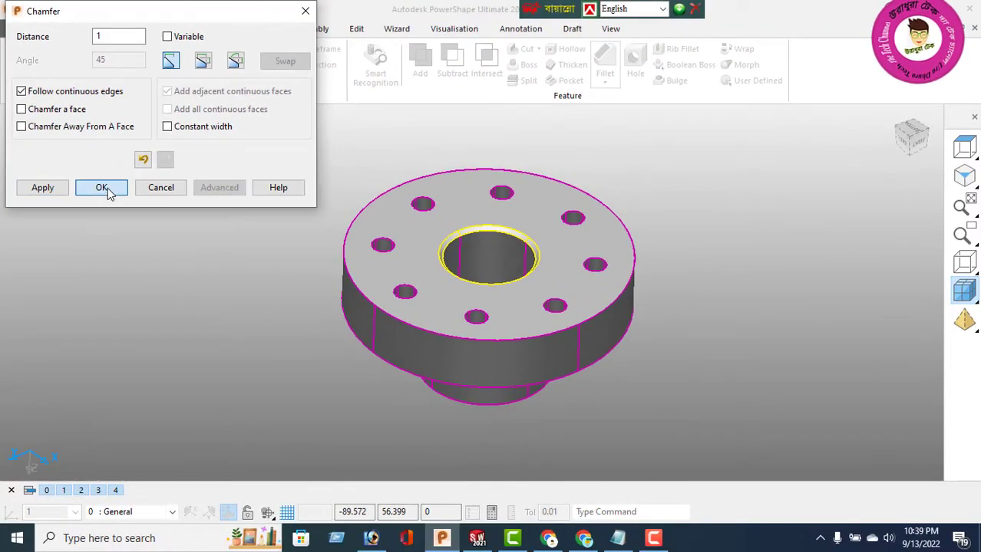
pyautogui.click(102, 188)
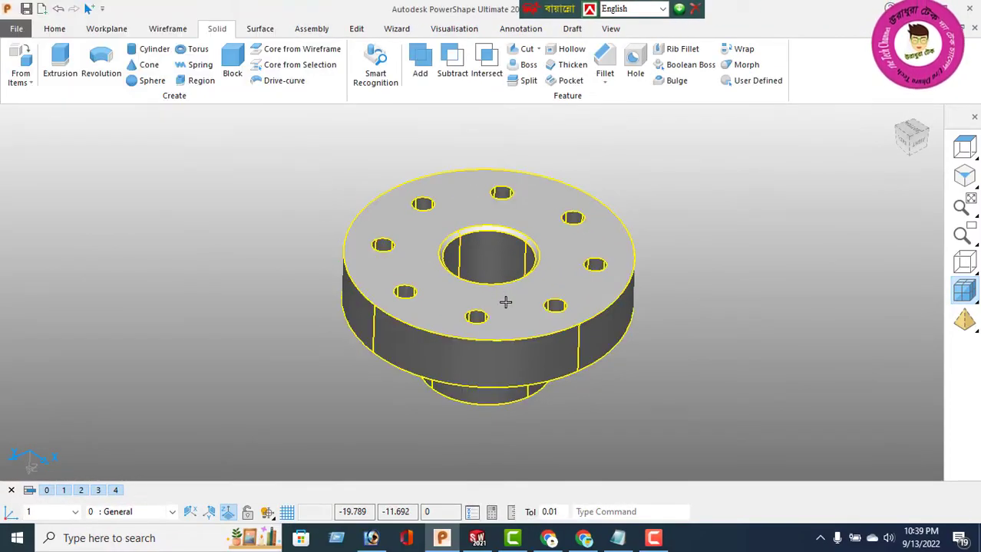
pyautogui.moveTo(505, 302); pyautogui.dragTo(309, 234, button='middle')
pyautogui.moveTo(495, 267); pyautogui.dragTo(670, 315, button='middle')
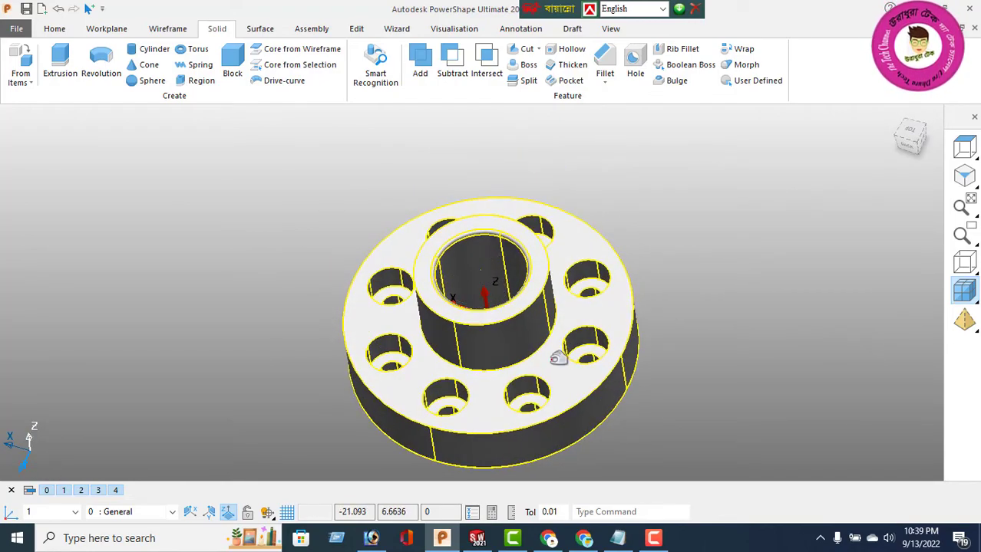
pyautogui.moveTo(478, 370); pyautogui.dragTo(792, 308, button='middle')
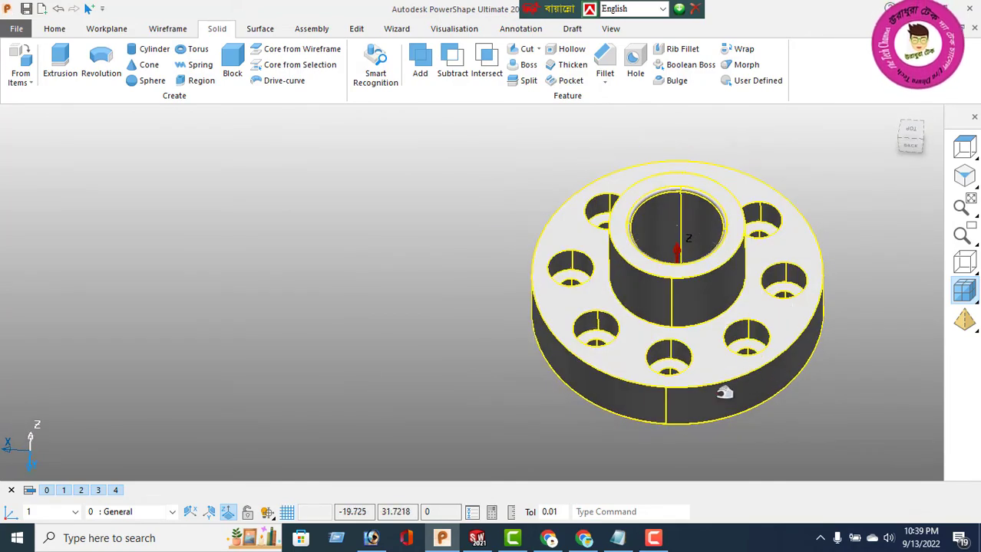
pyautogui.moveTo(677, 317); pyautogui.dragTo(653, 386, button='middle')
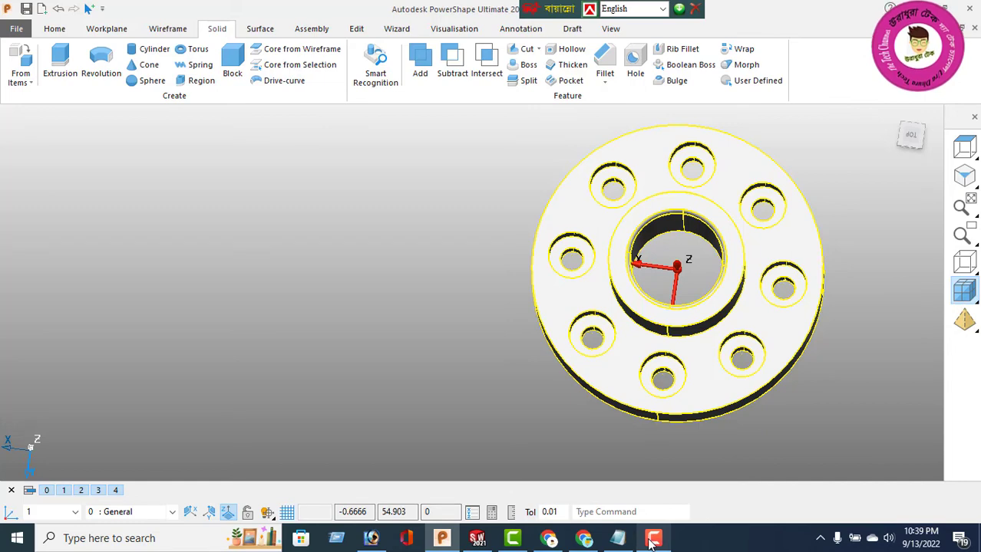
# - Open the colour choices for the selected flange solid
pyautogui.click(55, 29)
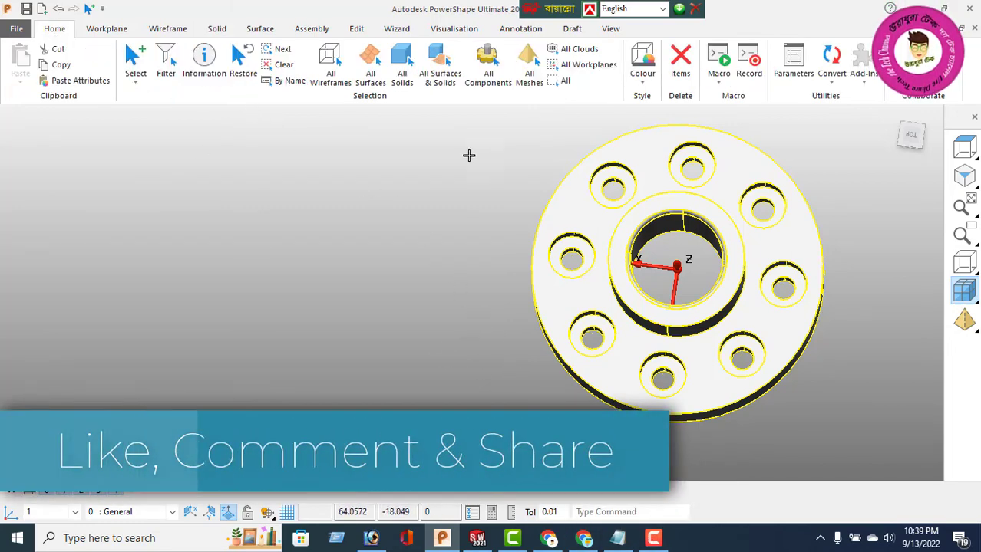
pyautogui.click(642, 83)
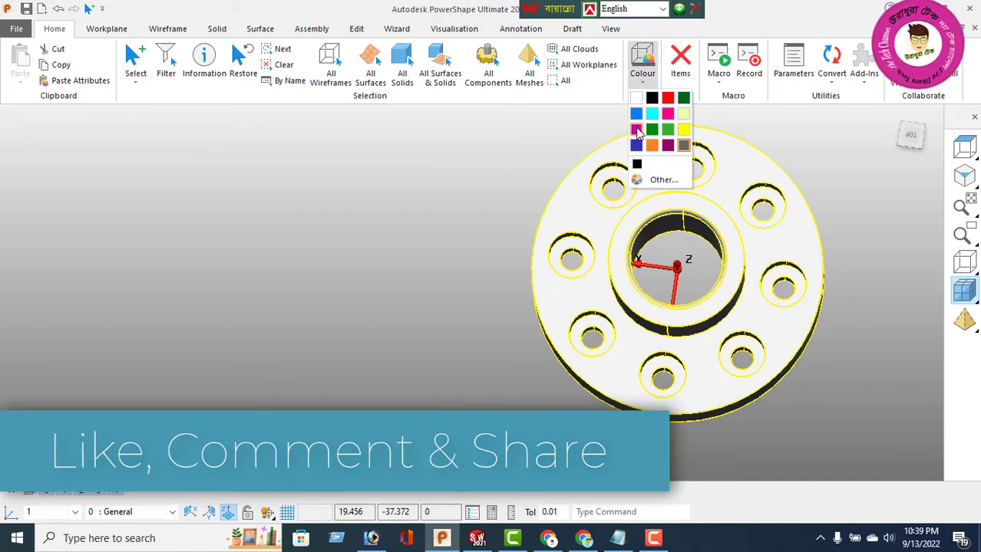